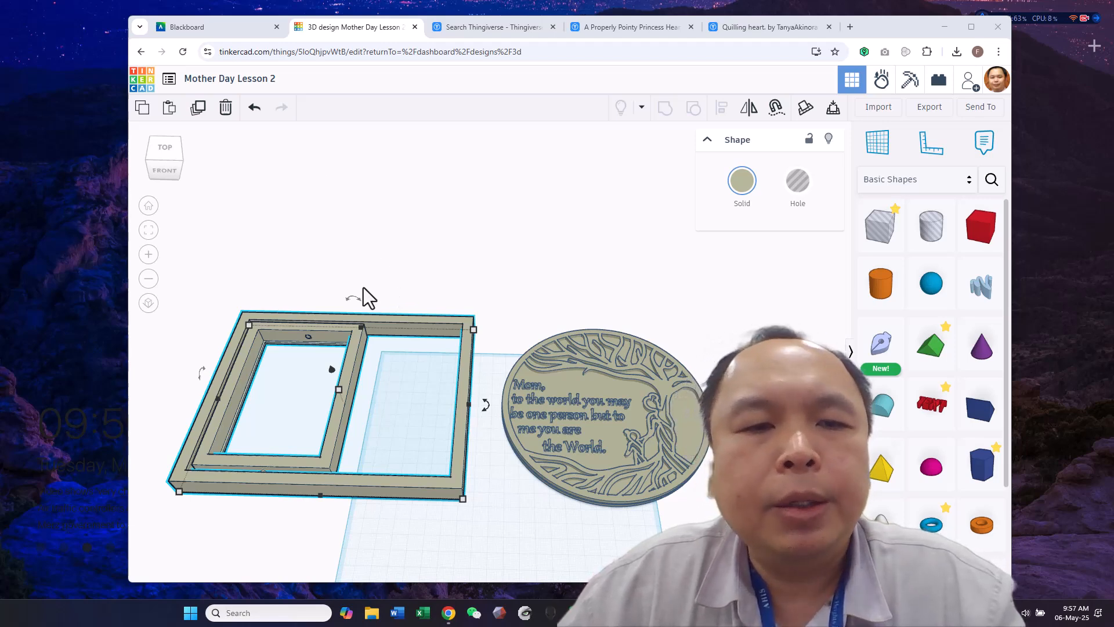
left_click_drag(318, 242, 396, 420)
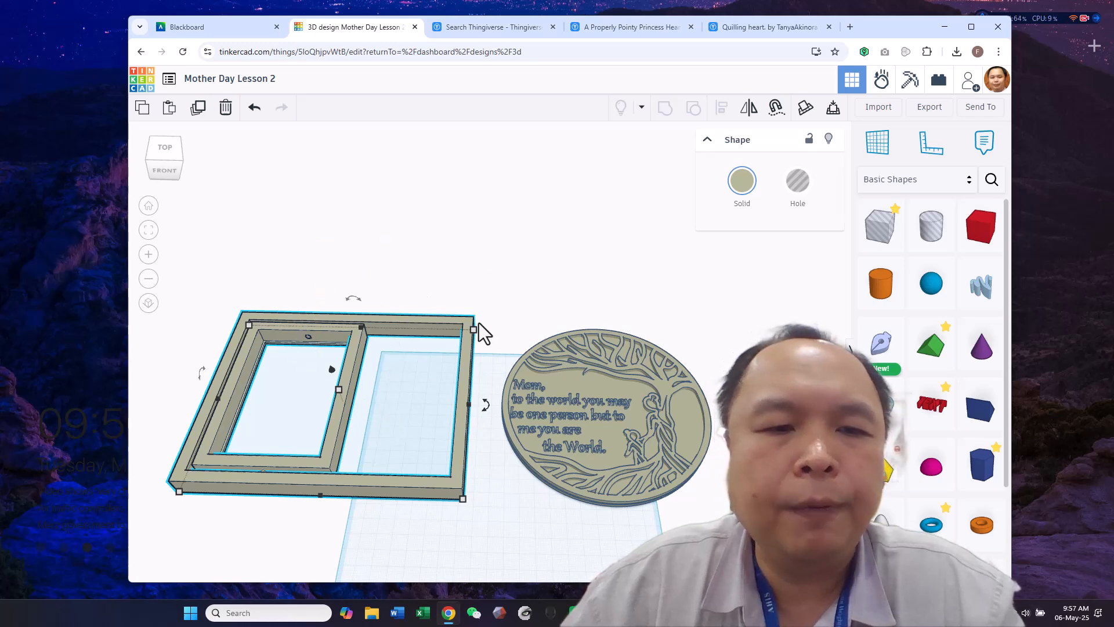
mouse_move(515, 289)
right_mouse_down()
mouse_move(526, 301)
mouse_move(533, 275)
mouse_move(517, 301)
mouse_move(528, 293)
right_mouse_up()
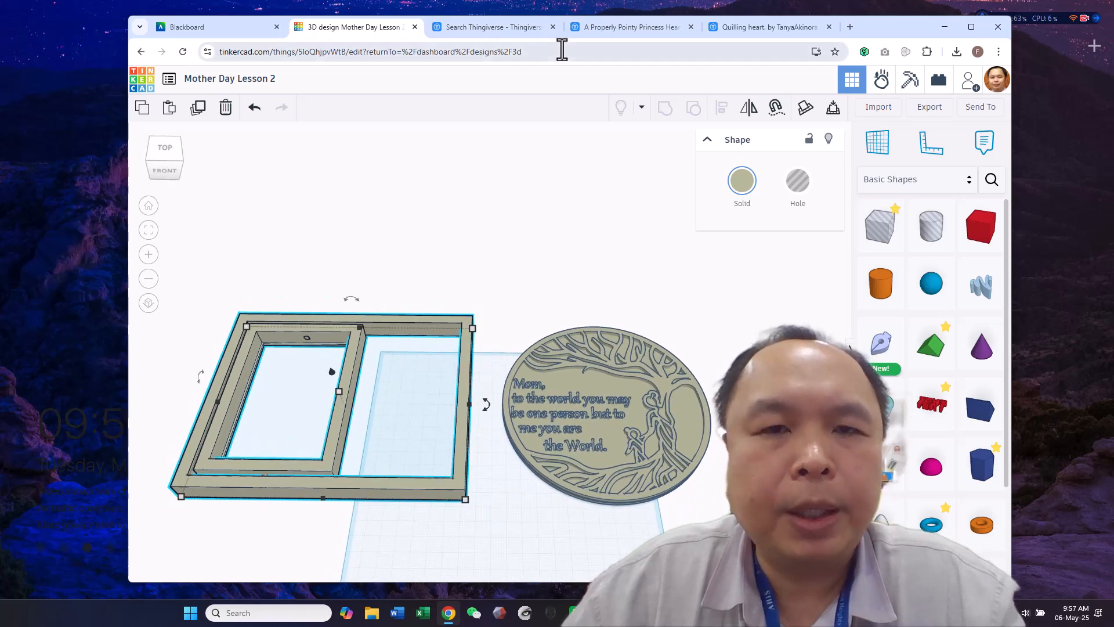
Review the Thingiverse search results for heart and the A Properly Pointy Princess Heart Crown model page
left_click(520, 26)
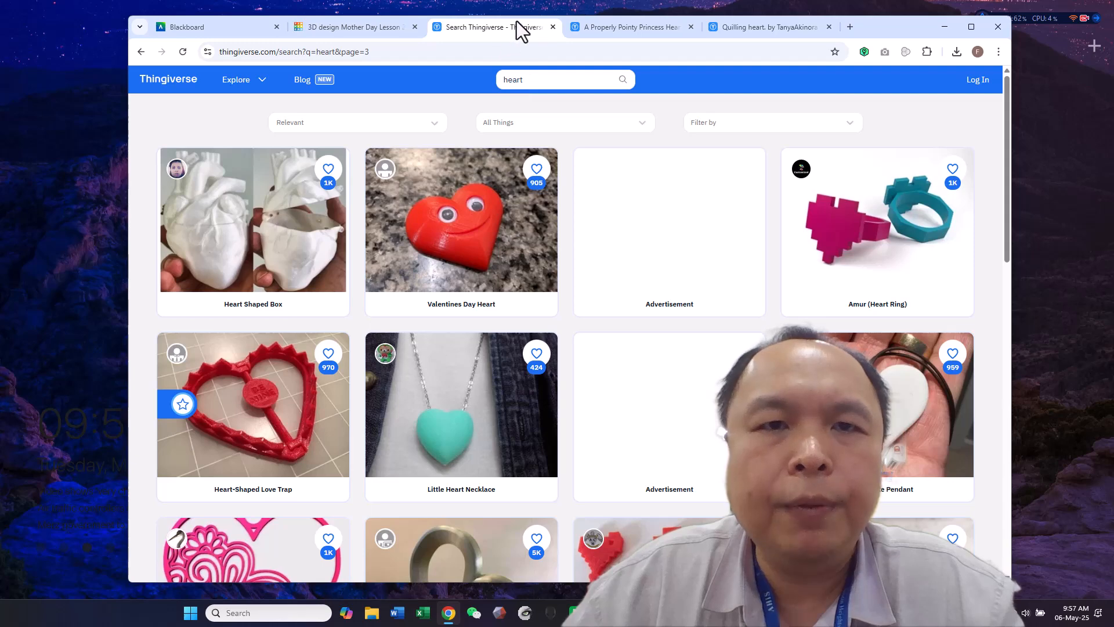
left_click(543, 82)
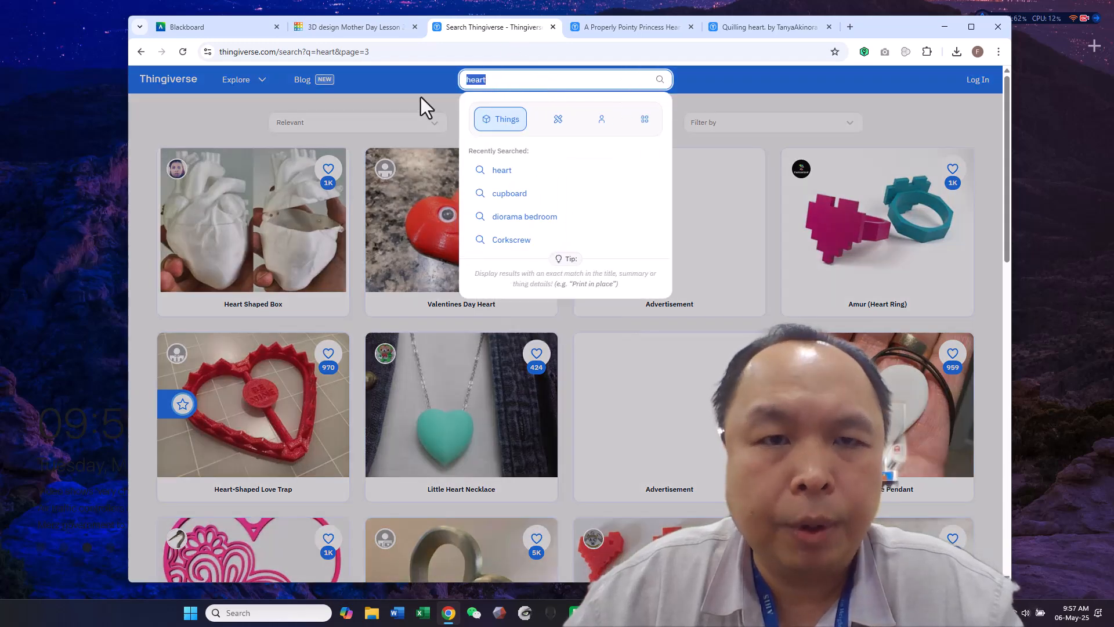
left_click(420, 96)
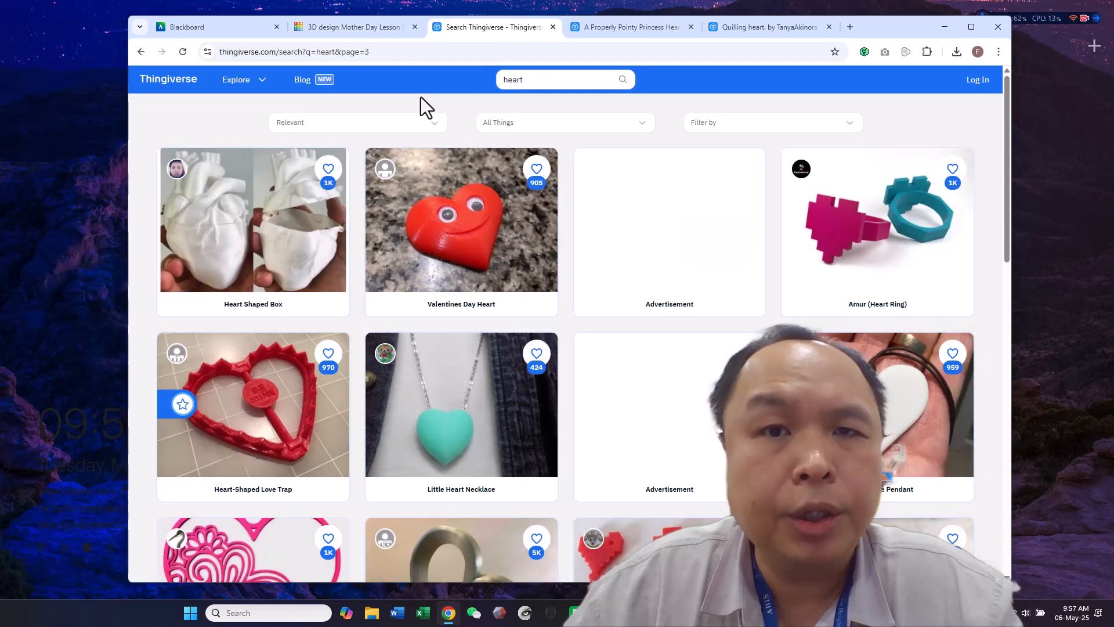
left_click(648, 29)
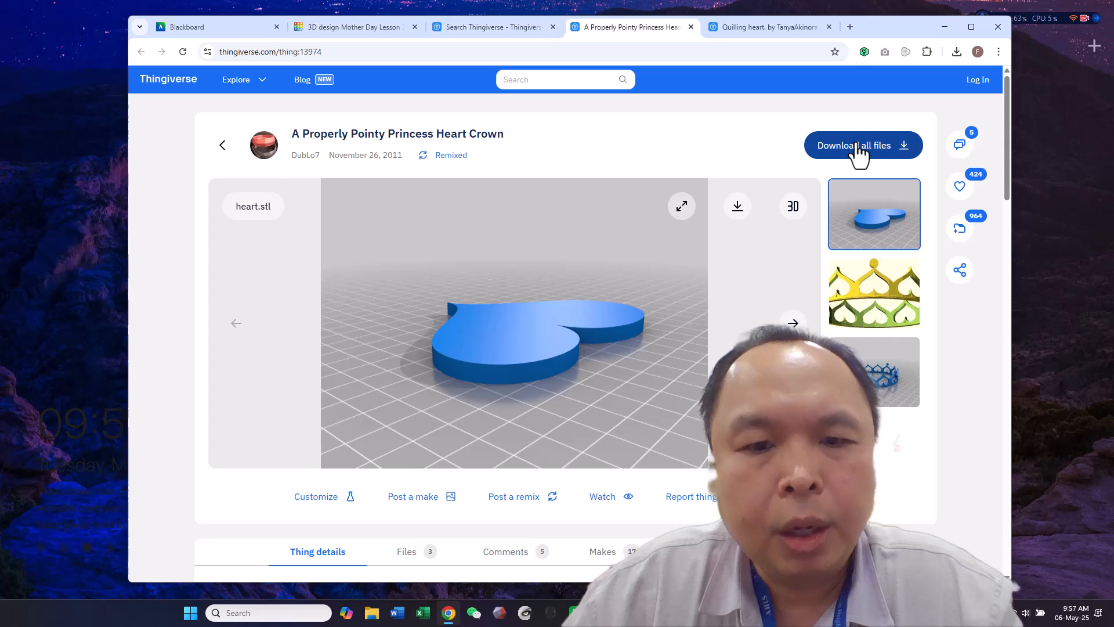
In File Explorer, open the A Properly Pointy Princess Heart Crown zip and inspect heart.stl in its files folder
left_click(372, 620)
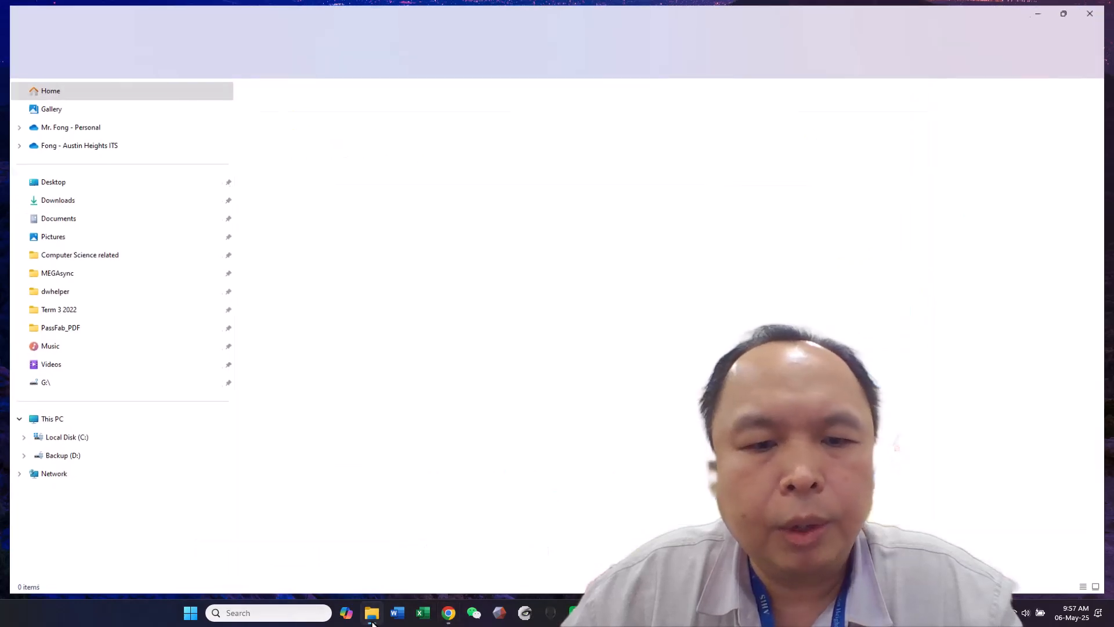
left_click(106, 145)
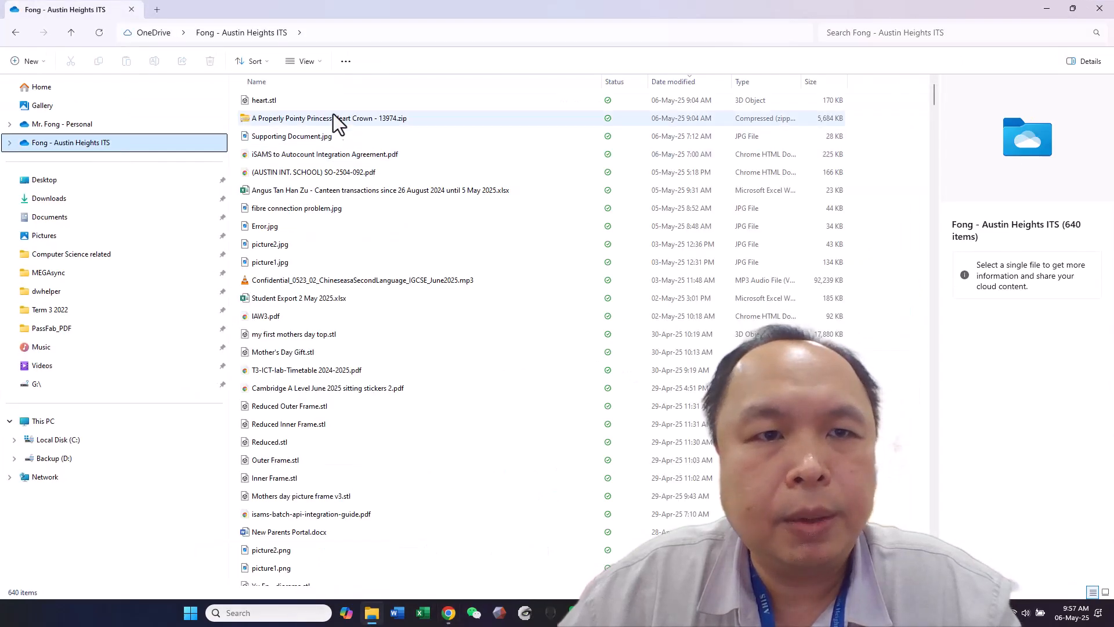
left_click(335, 117)
double_click(341, 117)
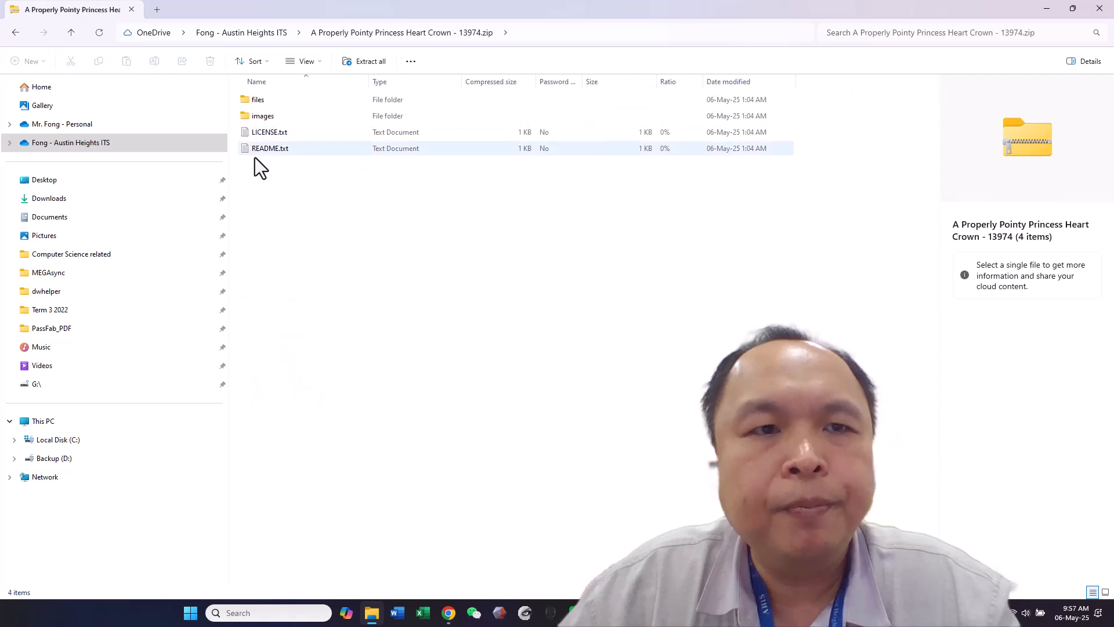
double_click(295, 106)
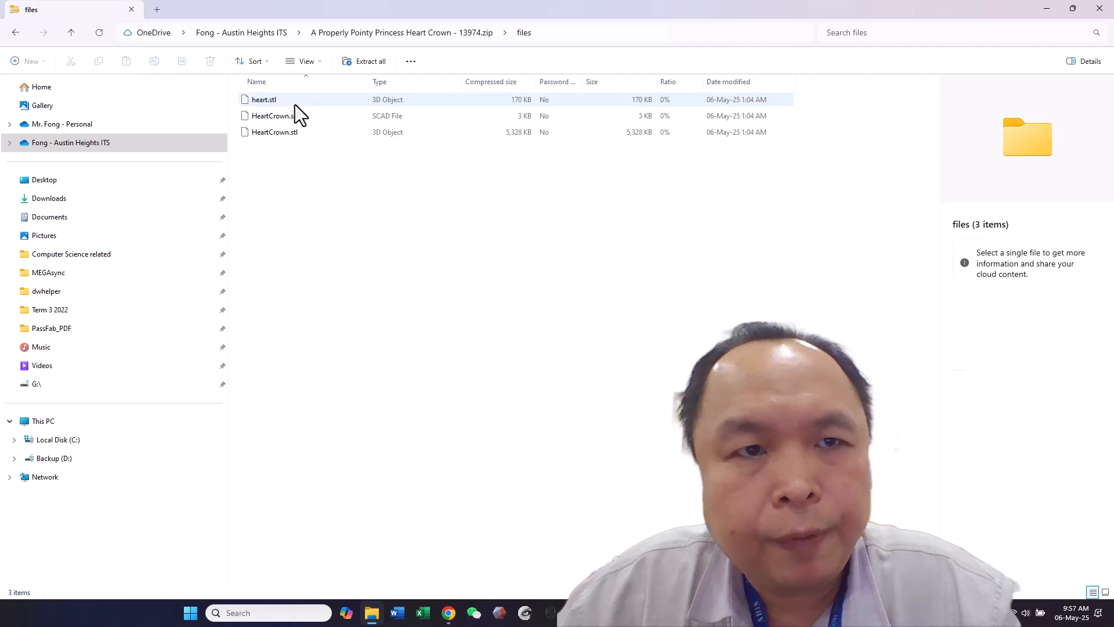
left_click(270, 100)
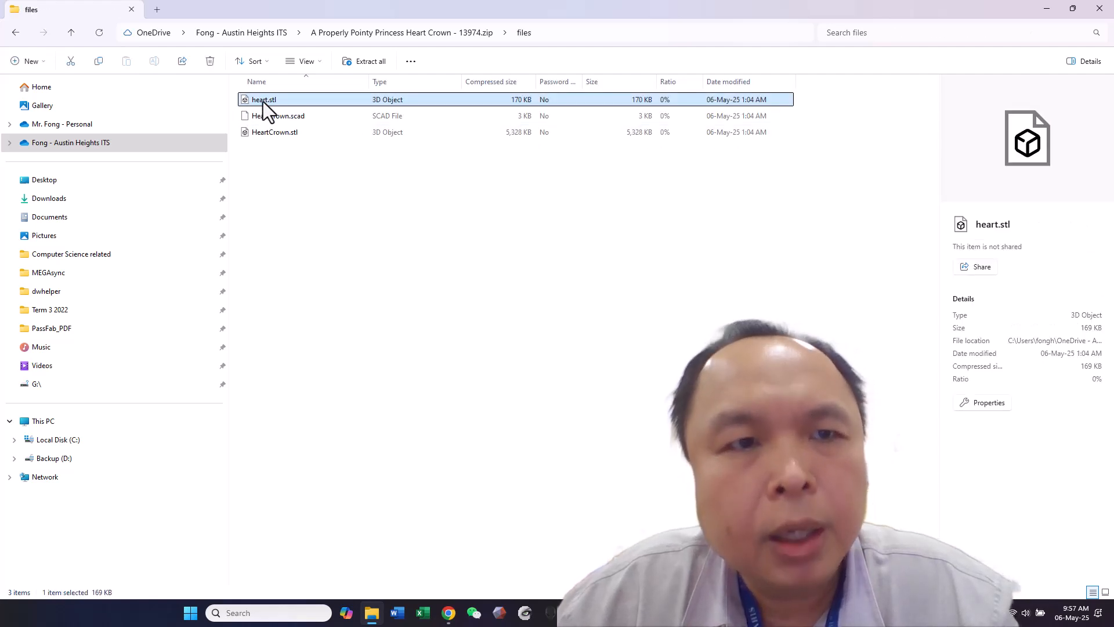
right_click(262, 102)
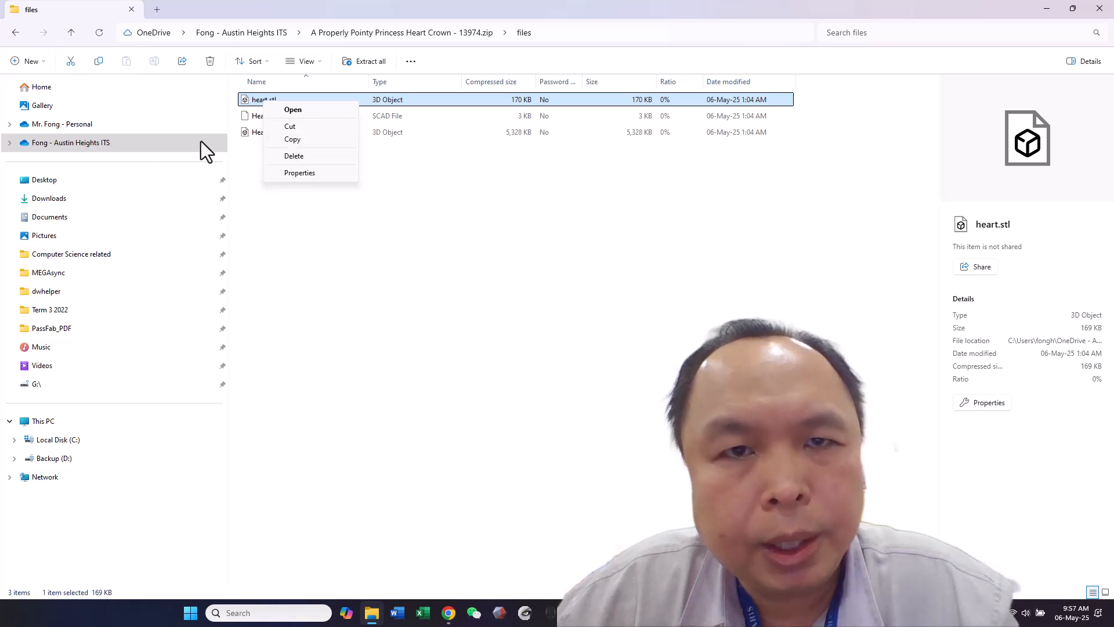
left_click(1047, 9)
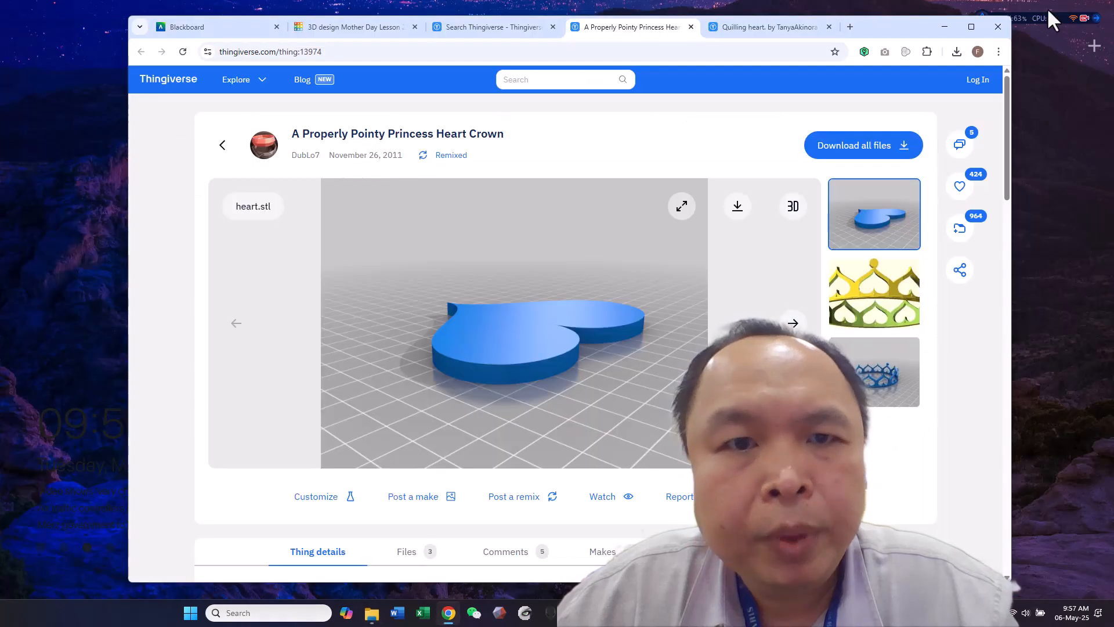
Return to the Mother Day Lesson 2 design in Tinkercad and add a 3 mm high box inside the inner frame's opening
left_click(357, 29)
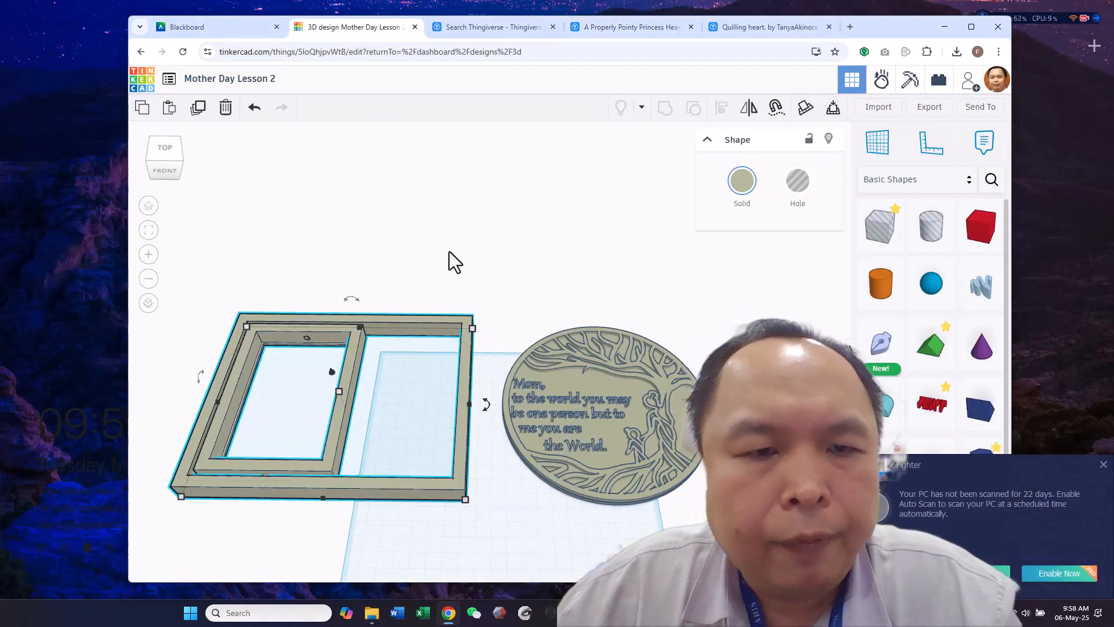
left_click(428, 268)
right_click_drag(441, 288, 529, 240)
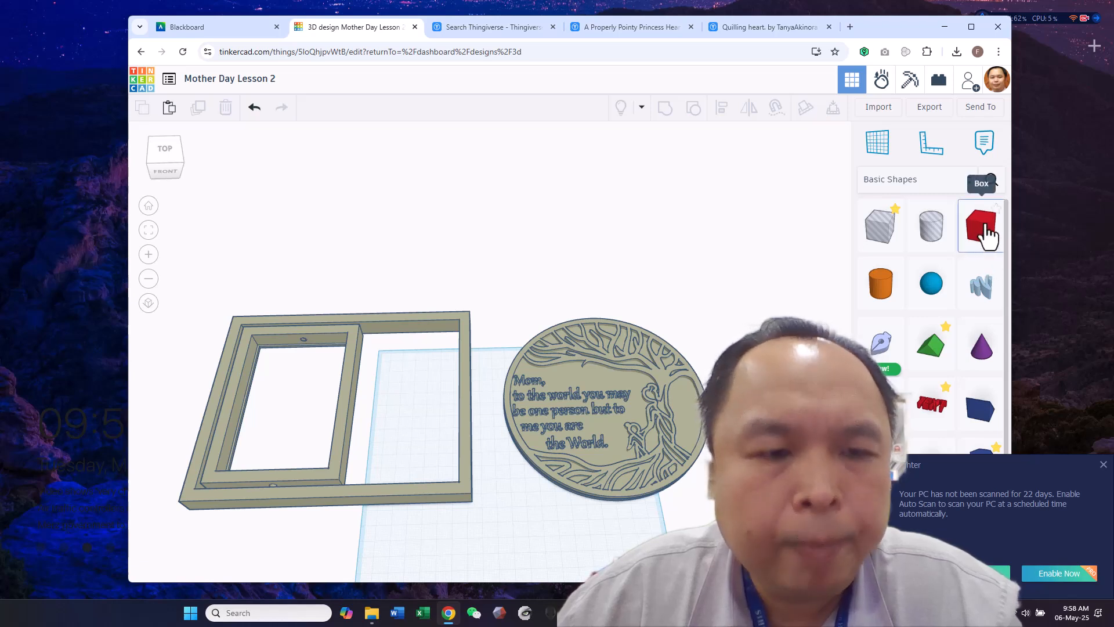
left_click_drag(987, 235, 287, 304)
left_click_drag(278, 380, 281, 353)
right_click_drag(337, 372, 408, 106)
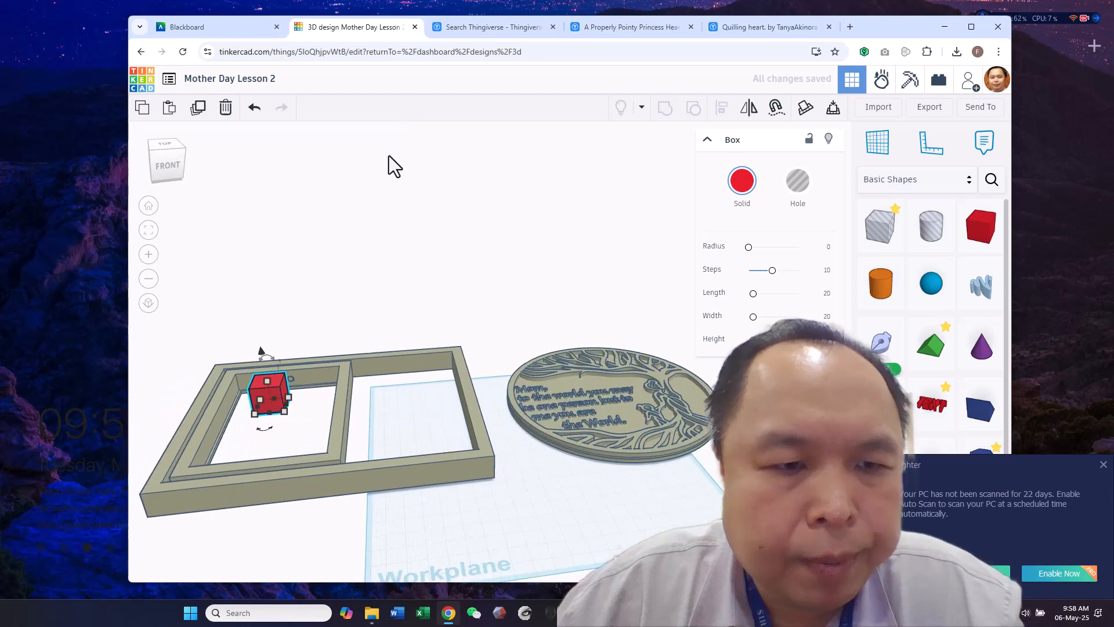
left_click_drag(267, 381, 275, 411)
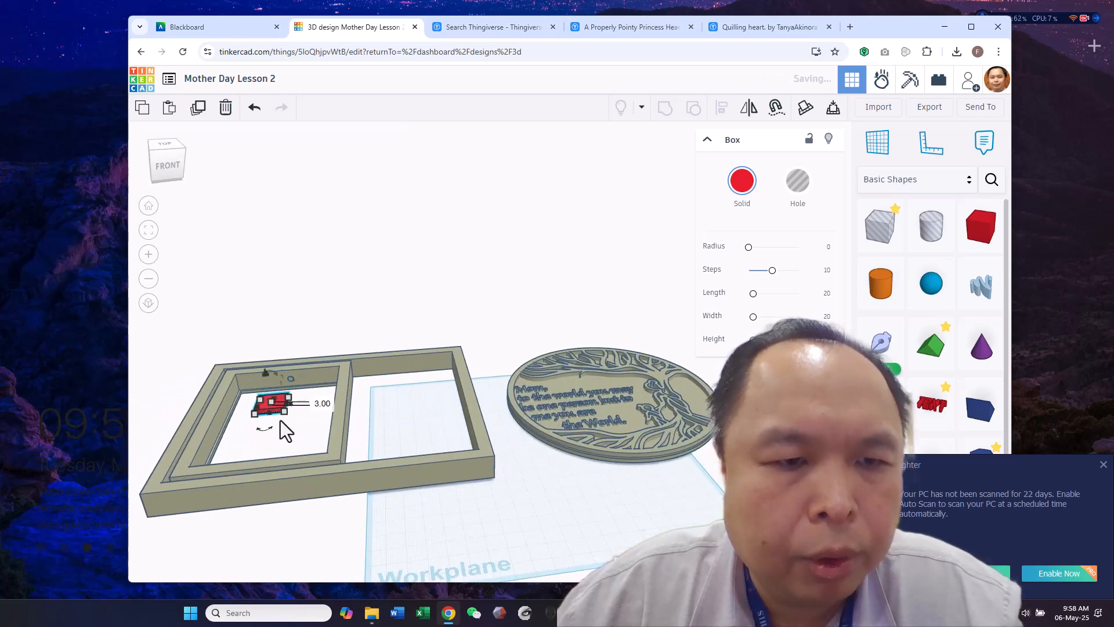
Stretch the flat box to about 72 by 113 mm so it fills the inner frame's opening
right_click_drag(311, 428, 309, 460)
left_click_drag(273, 398, 308, 447)
right_click_drag(409, 313, 386, 405)
left_click_drag(344, 440, 343, 454)
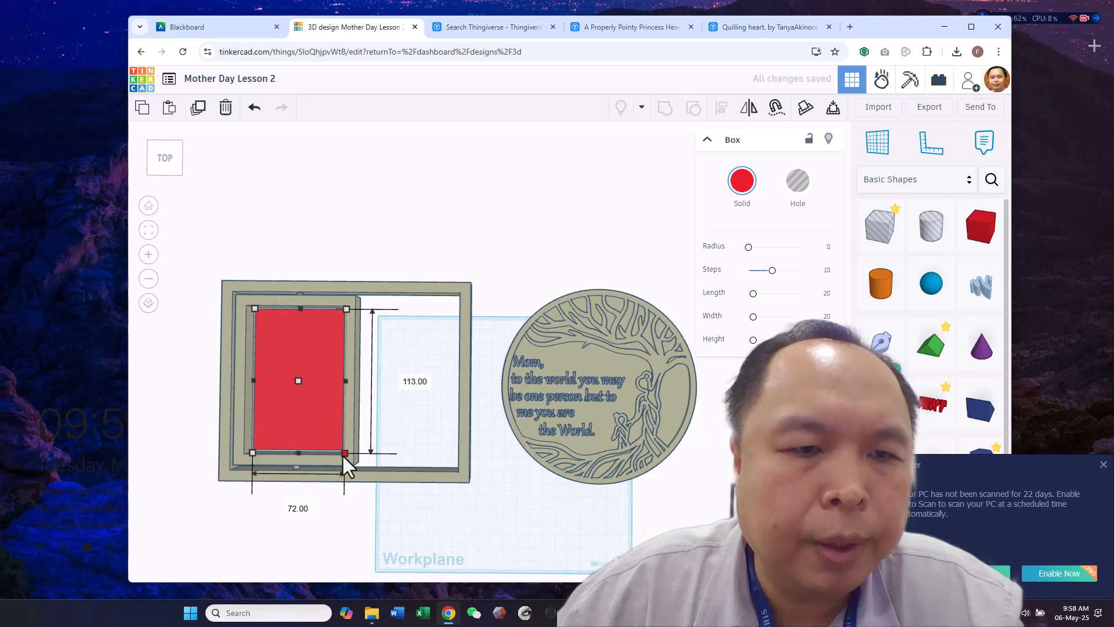
left_click_drag(346, 309, 347, 305)
Place a cylinder hole horizontally through the outer frame's back wall, beside the empty opening
right_click_drag(396, 190, 494, 166)
right_click_drag(520, 235, 518, 257)
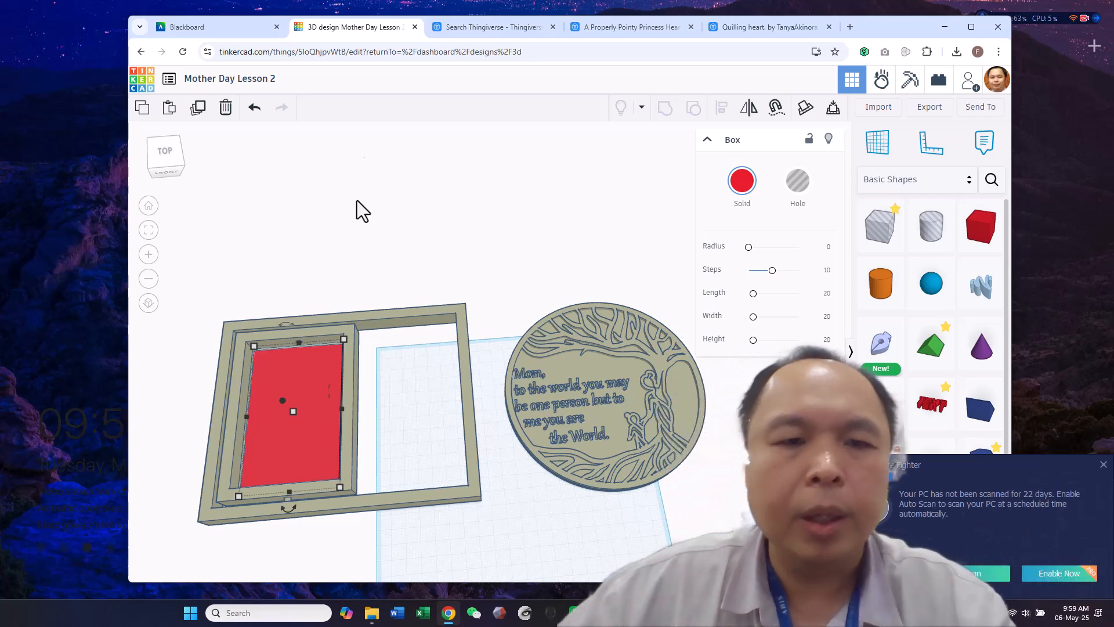
left_click(294, 231)
right_click_drag(293, 232, 615, 173)
left_click_drag(942, 232, 550, 387)
right_click_drag(504, 497, 455, 430)
left_click_drag(491, 380, 426, 413)
right_click_drag(291, 458, 473, 497)
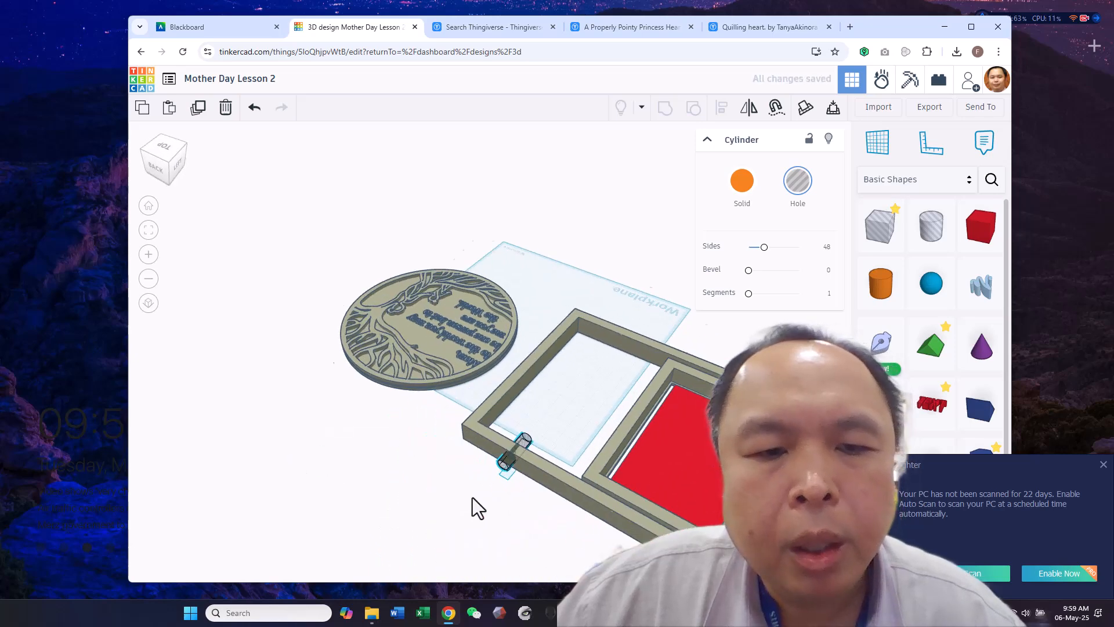
Add a spacer box across the outer frame's empty opening, spanning its width at about 79.2 mm
left_click_drag(981, 226, 618, 428)
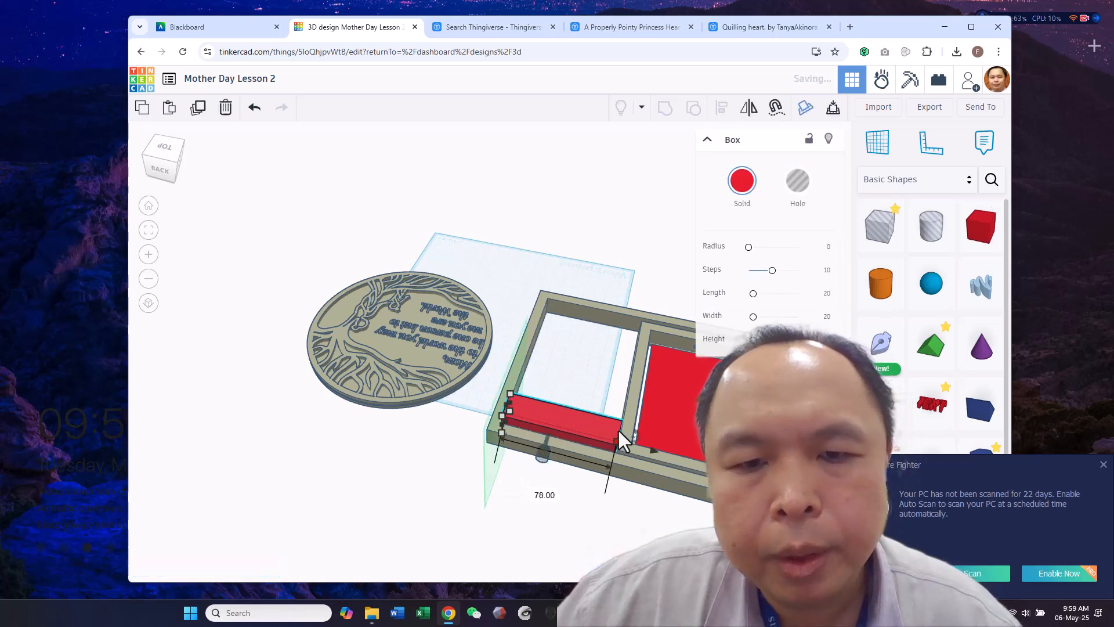
right_click_drag(614, 506, 608, 476)
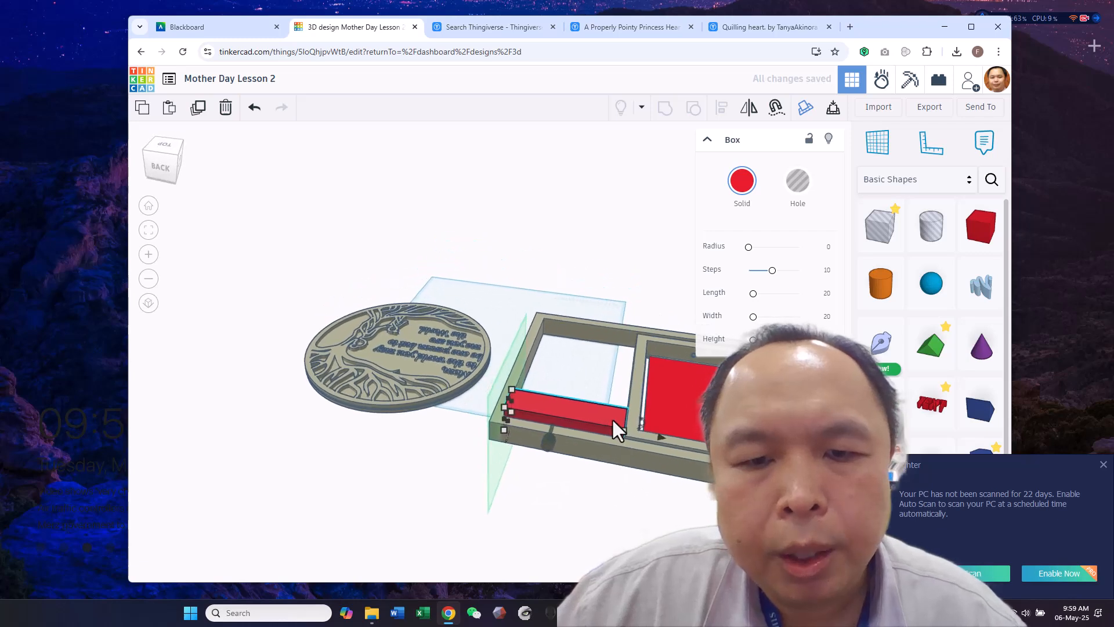
left_click_drag(616, 427, 629, 429)
key("ctrl+z")
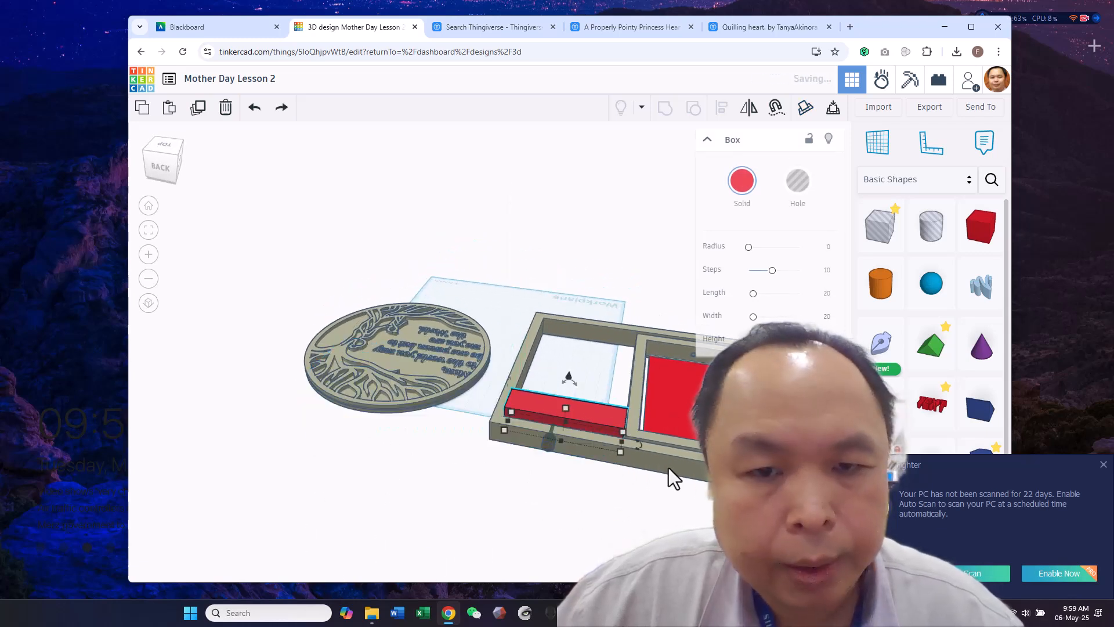
left_click_drag(625, 433, 622, 431)
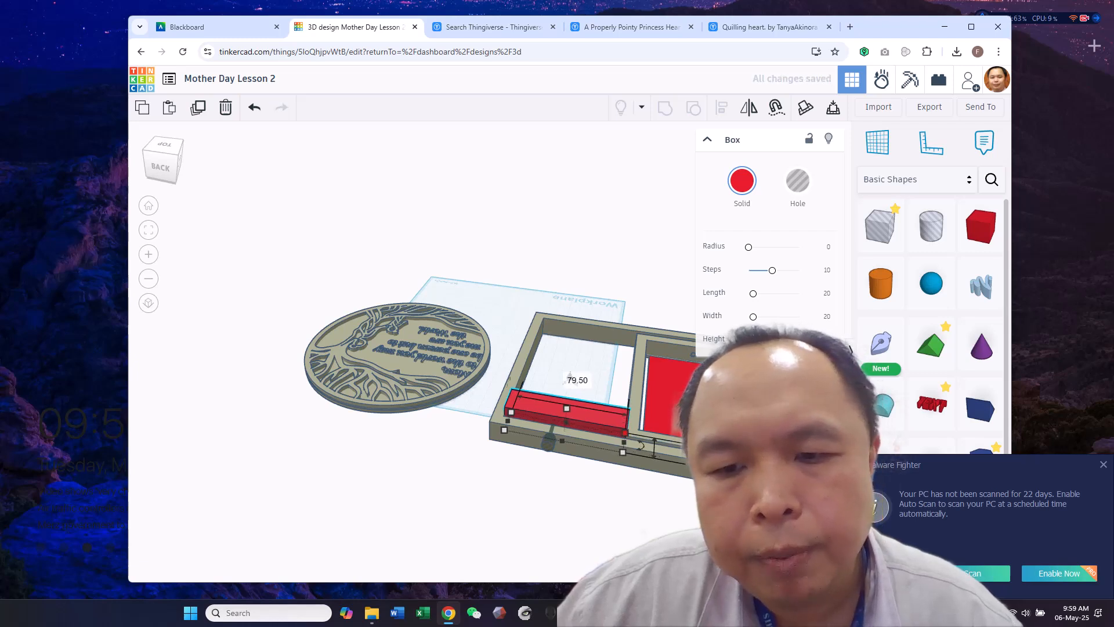
left_click(1103, 464)
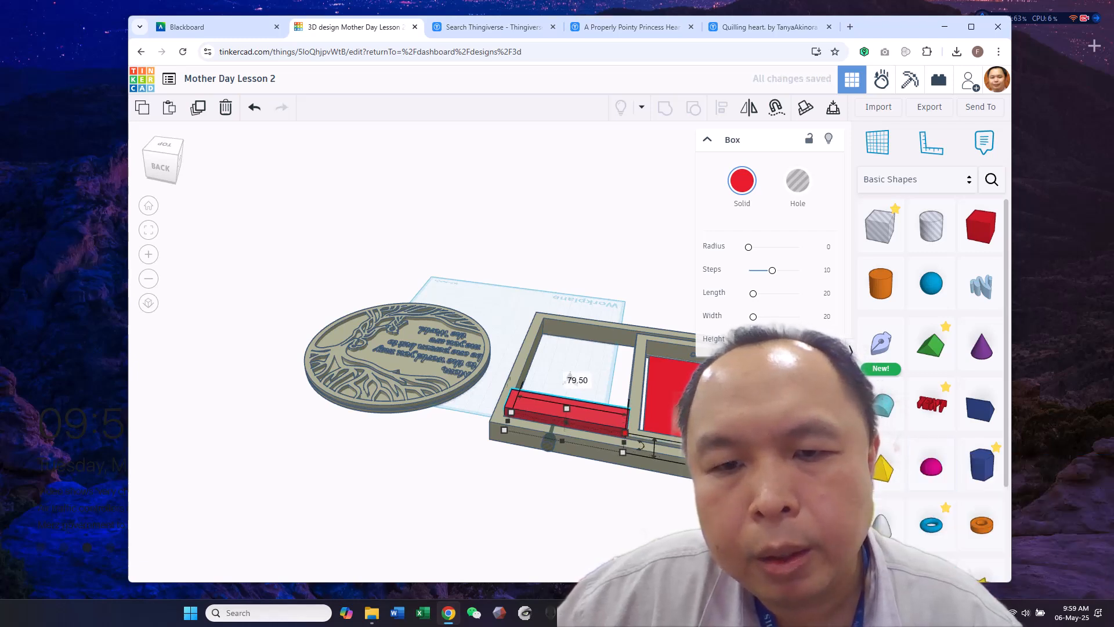
scroll(602, 492, "up", 3)
scroll(582, 487, "up", 1)
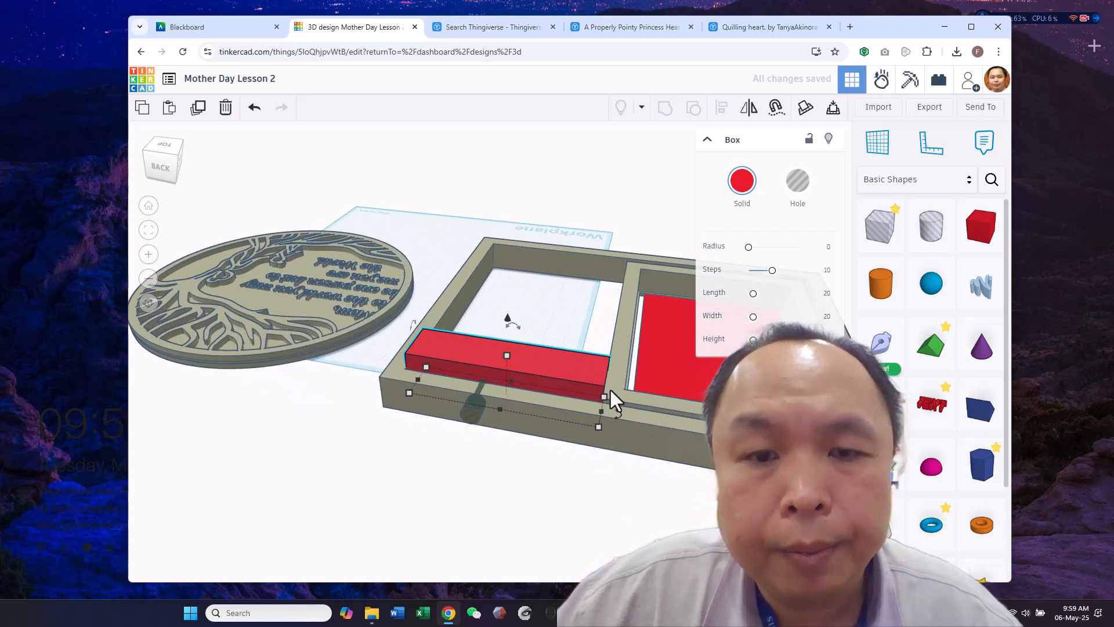
left_click_drag(603, 398, 601, 399)
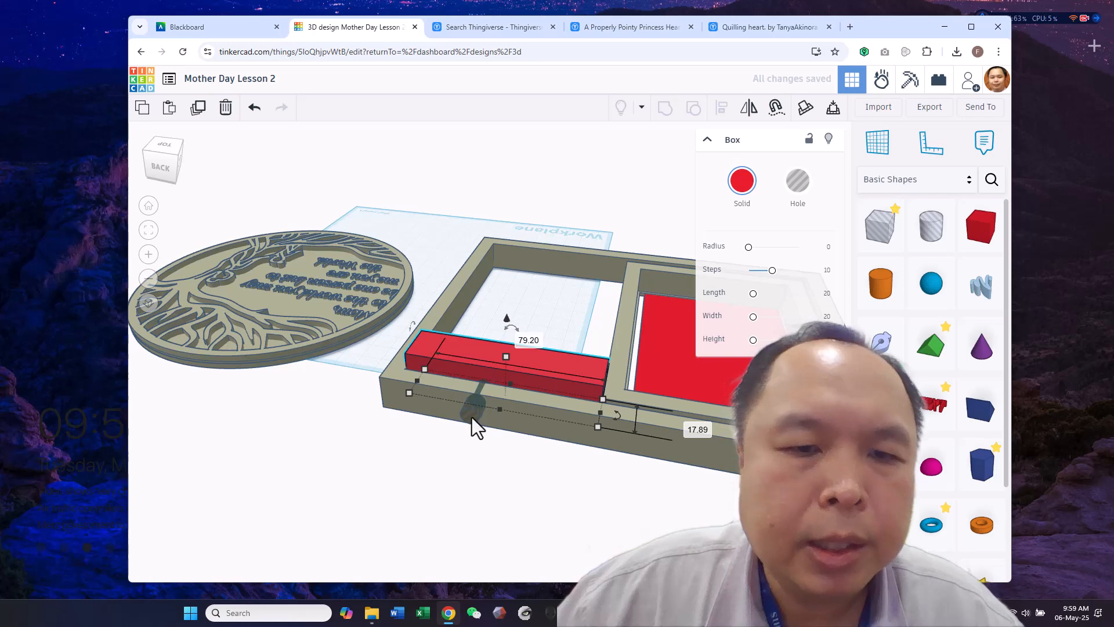
Centre the cylinder hole along the spacer box's length and delete the spacer box
right_click_drag(472, 416, 460, 555)
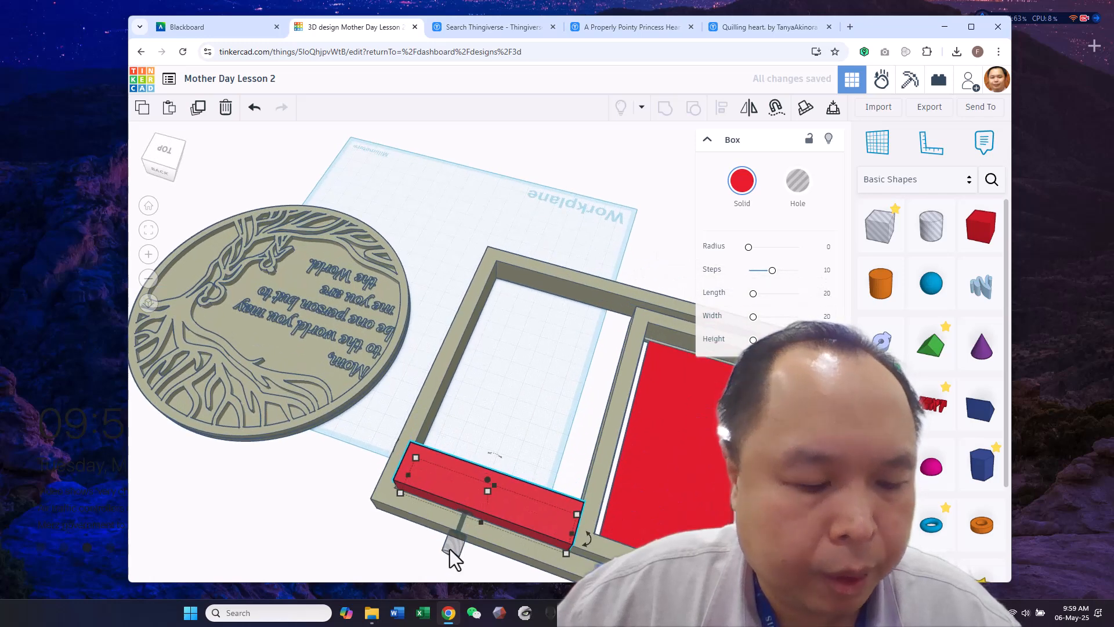
left_click(452, 548, "shift")
right_click_drag(389, 554, 414, 514)
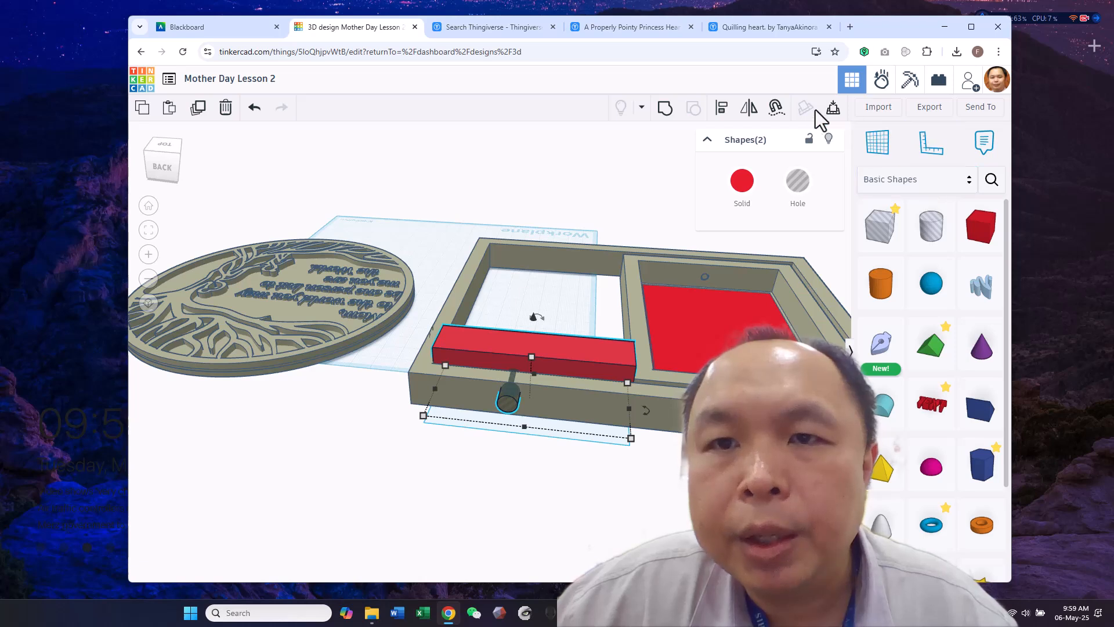
left_click(719, 112)
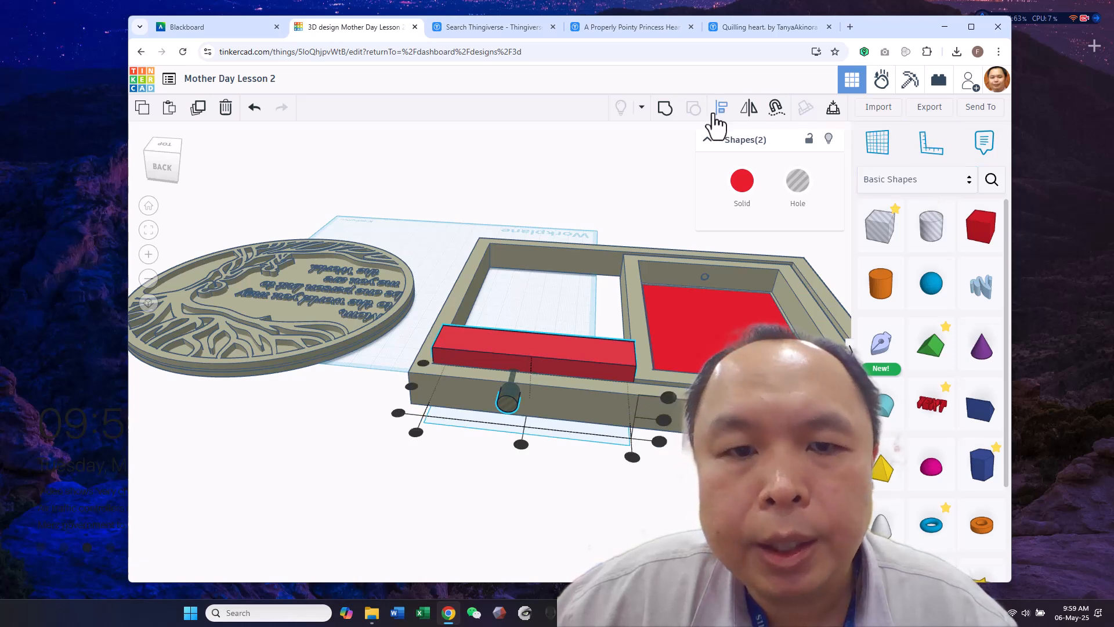
left_click(521, 444)
left_click(566, 479)
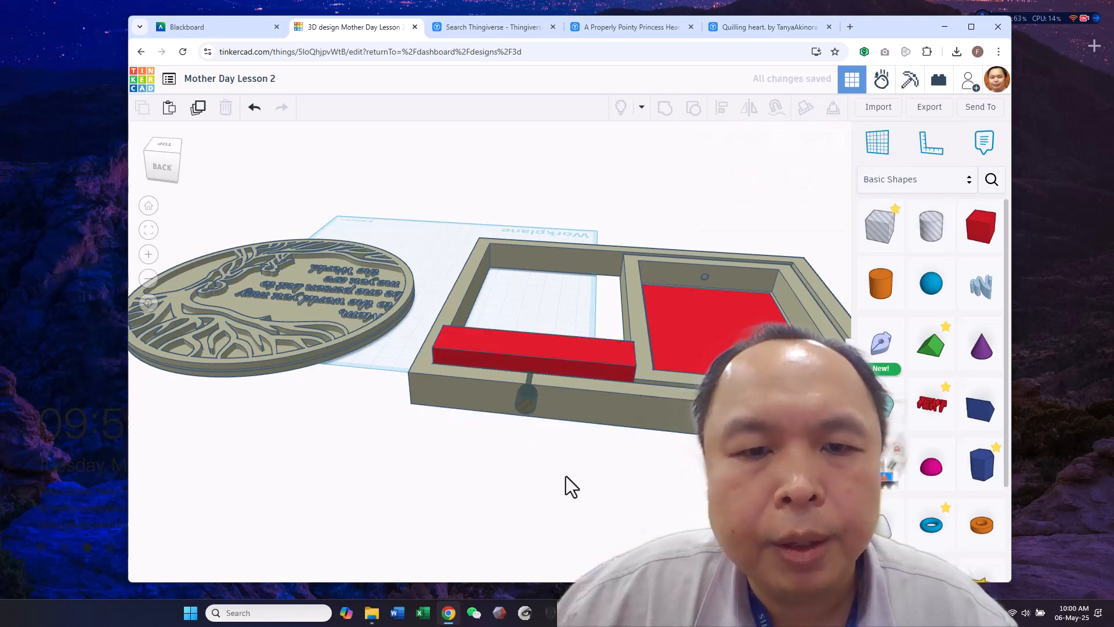
left_click(570, 354)
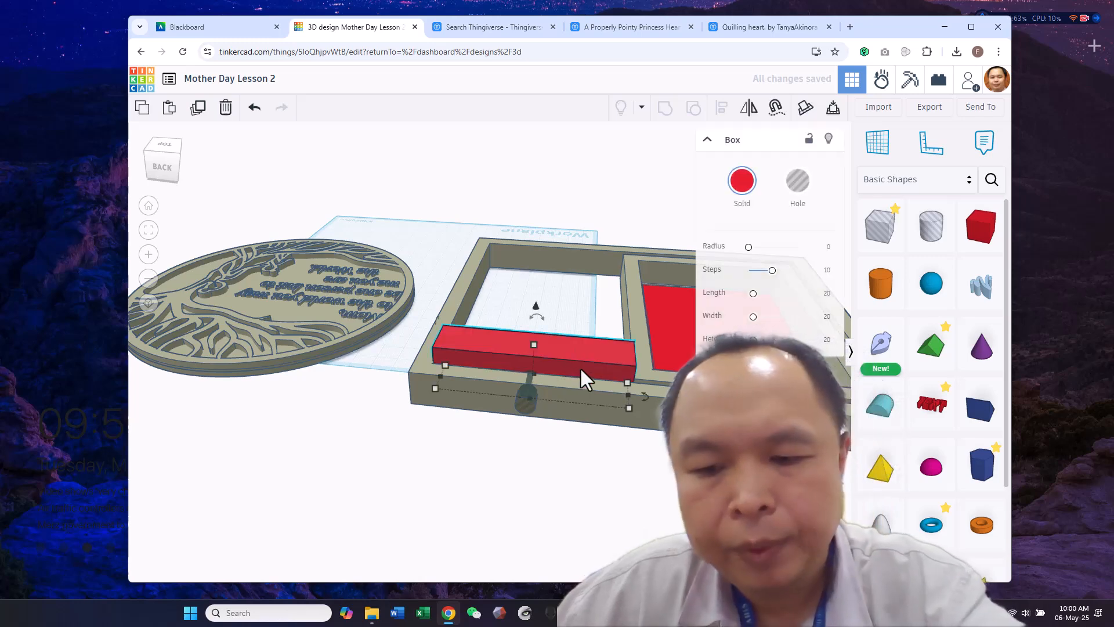
key("Delete")
Align the cylinder hole with the outer frame along the frame's height
left_click_drag(549, 412, 558, 418)
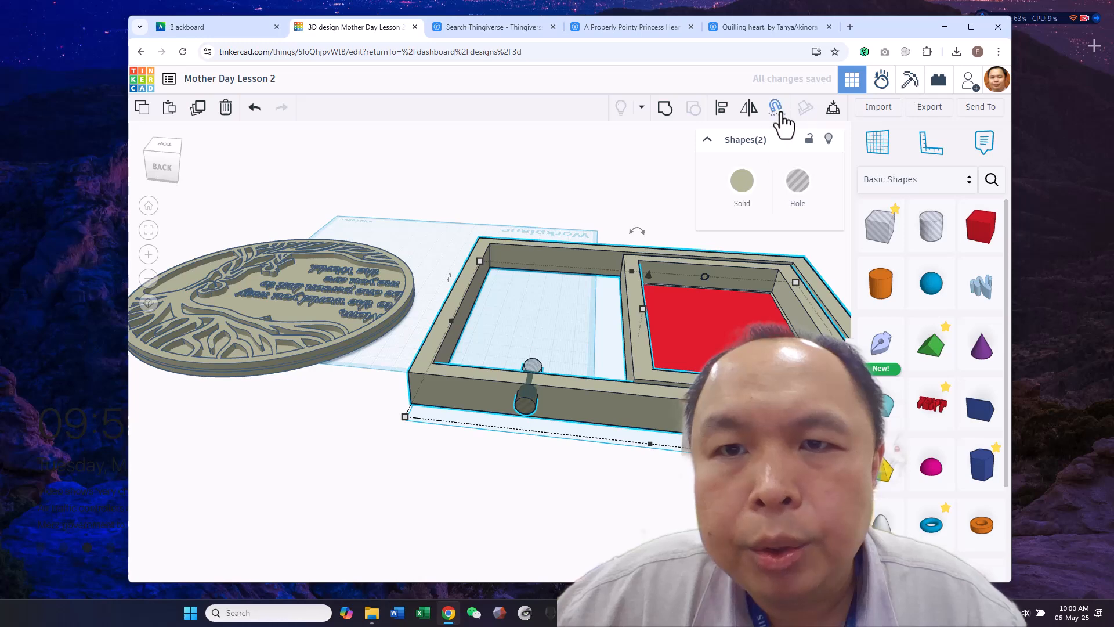
left_click(721, 107)
scroll(725, 475, "down", 5)
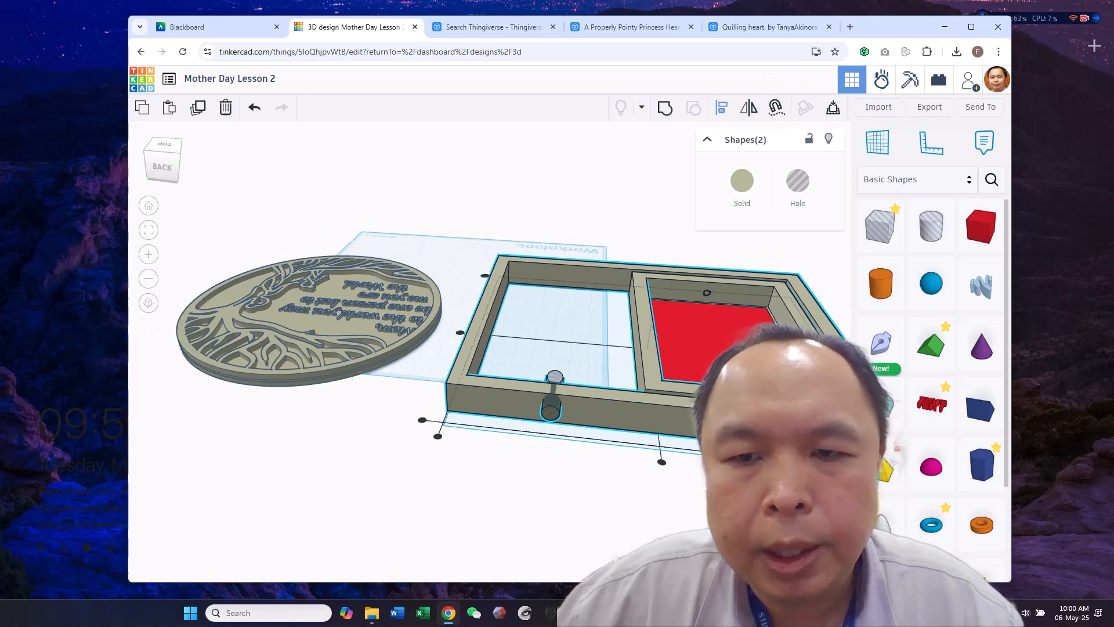
right_click_drag(725, 475, 745, 469)
left_click(745, 469)
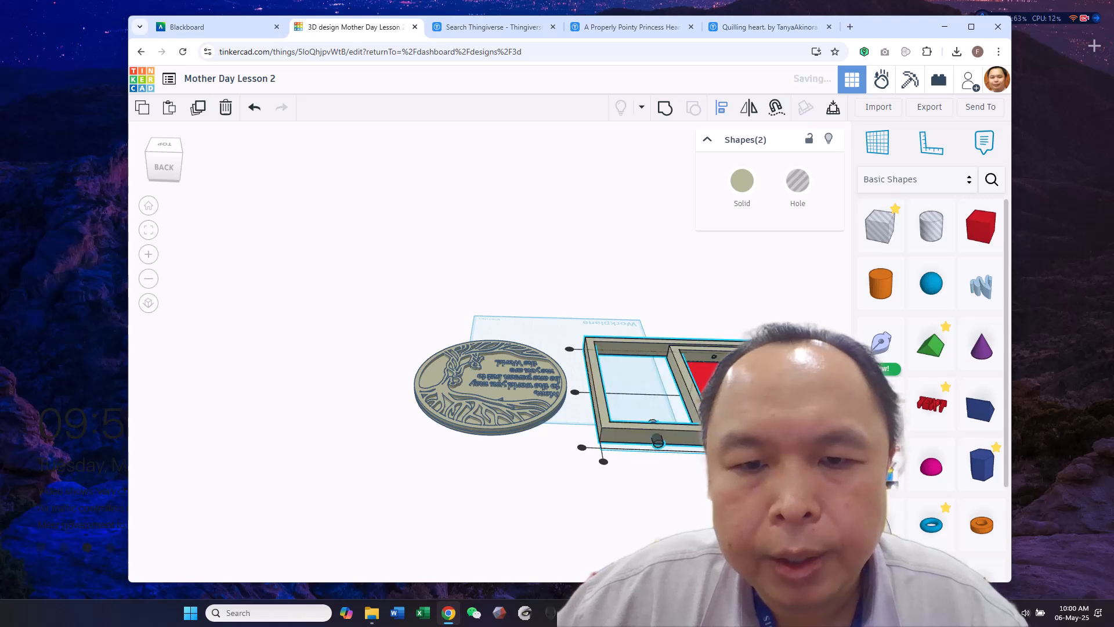
Group the cylinder hole with the outer frame to cut the hole through its wall
right_click_drag(653, 511, 560, 550)
left_click(560, 550)
left_click_drag(581, 460, 594, 555)
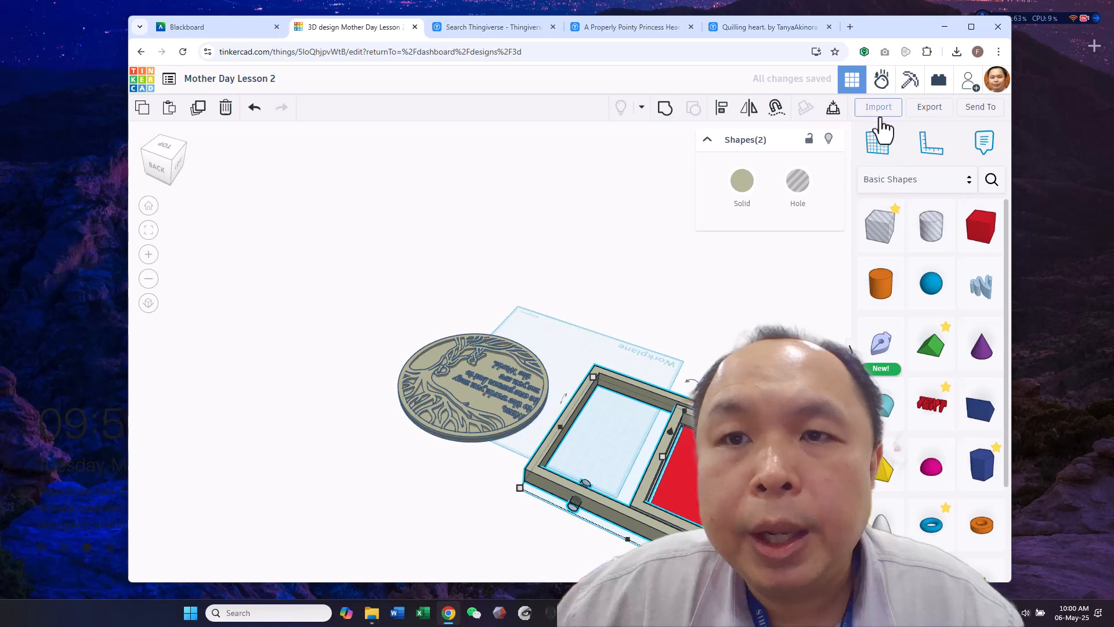
left_click(665, 109)
right_click_drag(711, 308, 386, 518)
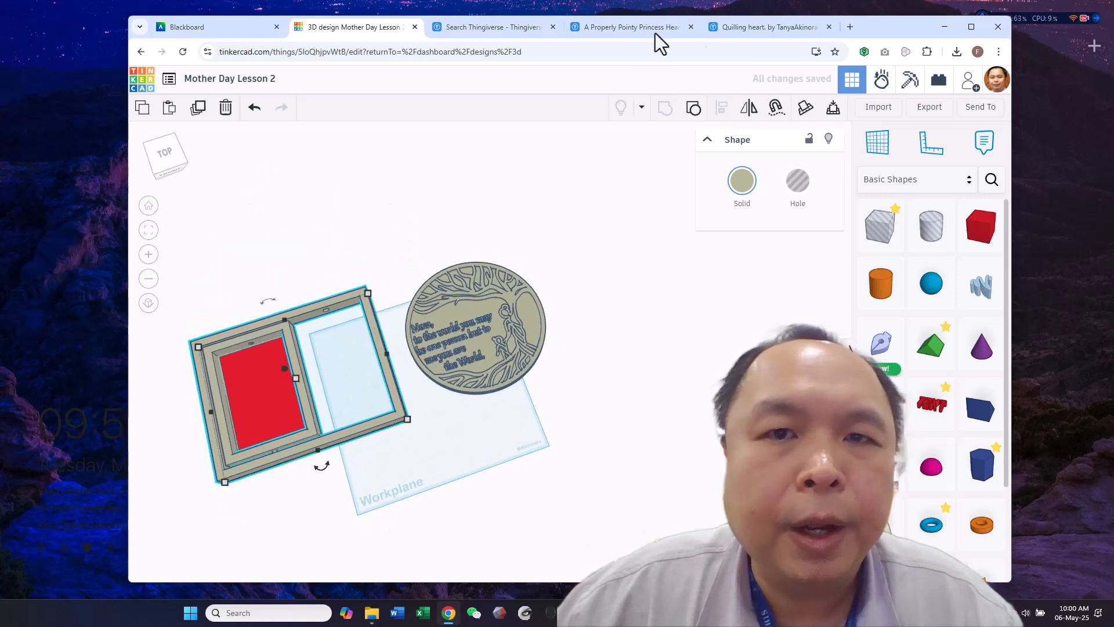
Look through the Quilling heart pictures and the A Properly Pointy Princess Heart Crown page on Thingiverse
left_click(696, 27)
left_click(799, 24)
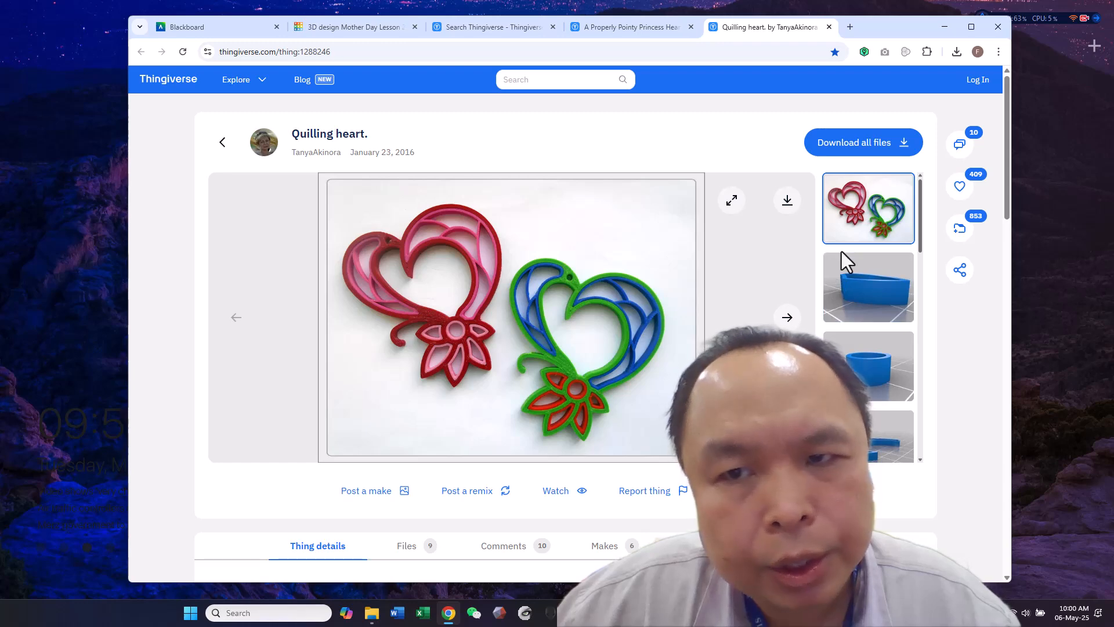
scroll(888, 266, "down", 3)
left_click_drag(923, 267, 922, 406)
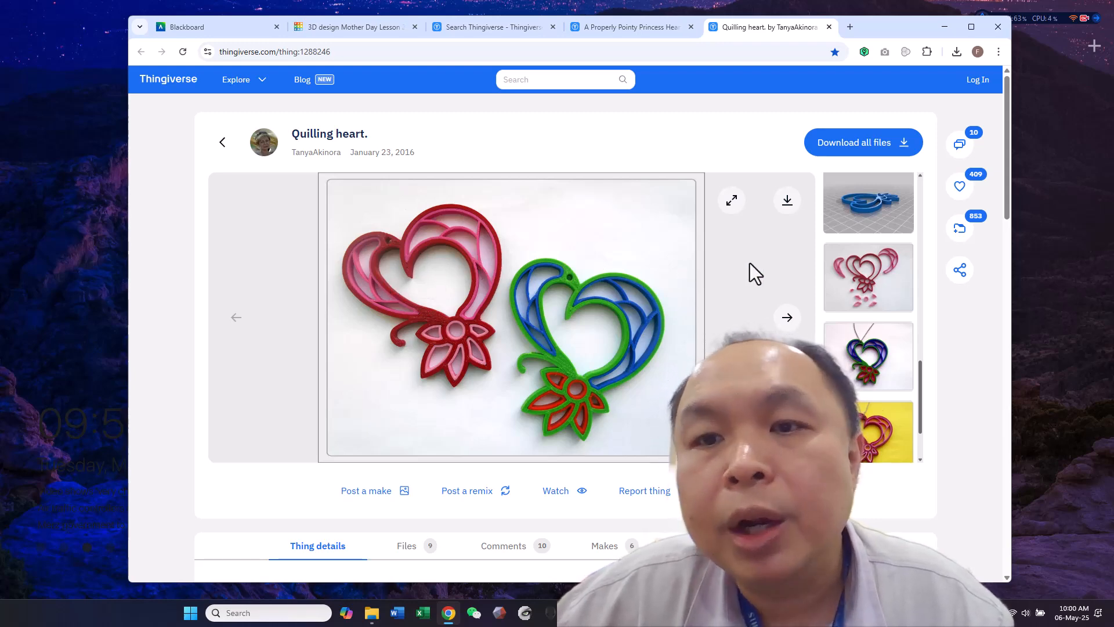
left_click(664, 25)
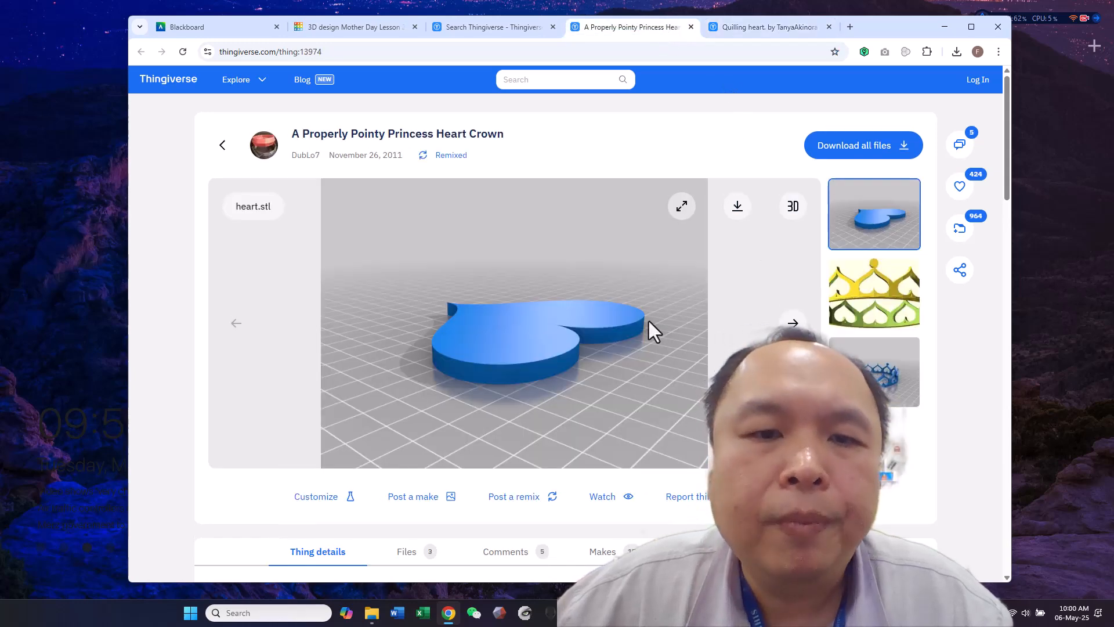
right_click(605, 444)
left_click(803, 216)
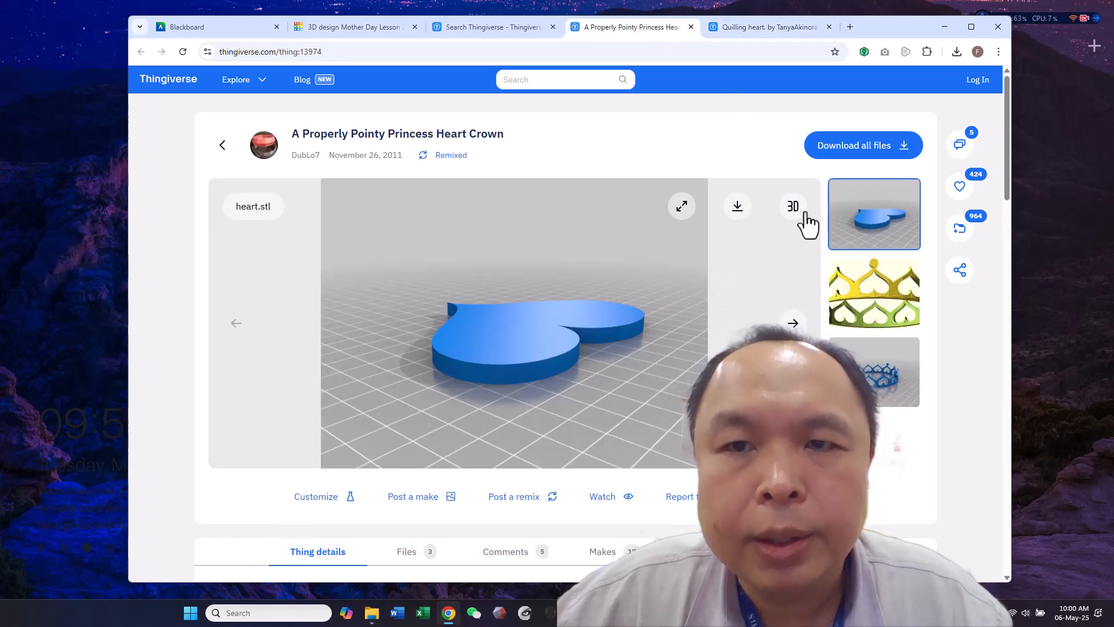
Switch to File Explorer and locate heart.stl among the files in the Princess Heart Crown archive
left_click(372, 613)
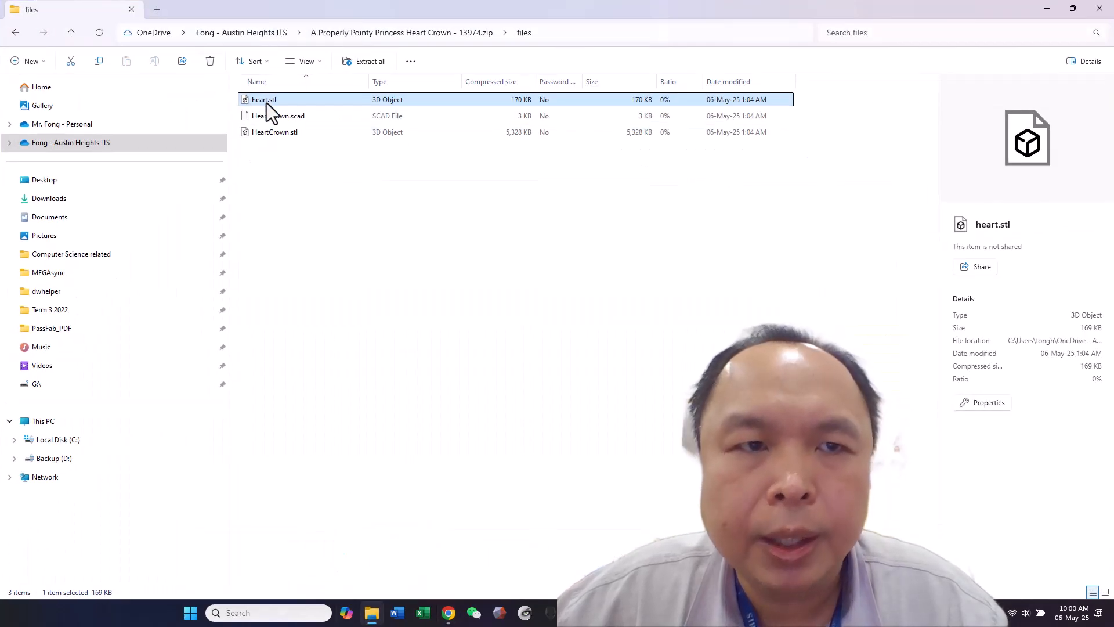
right_click(266, 103)
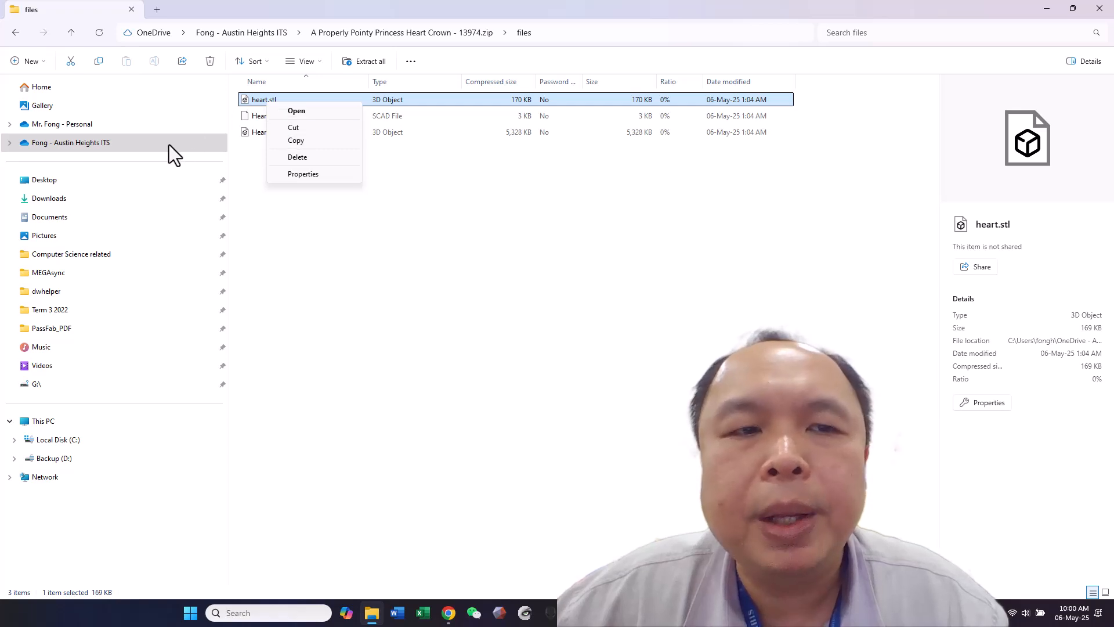
left_click(1046, 9)
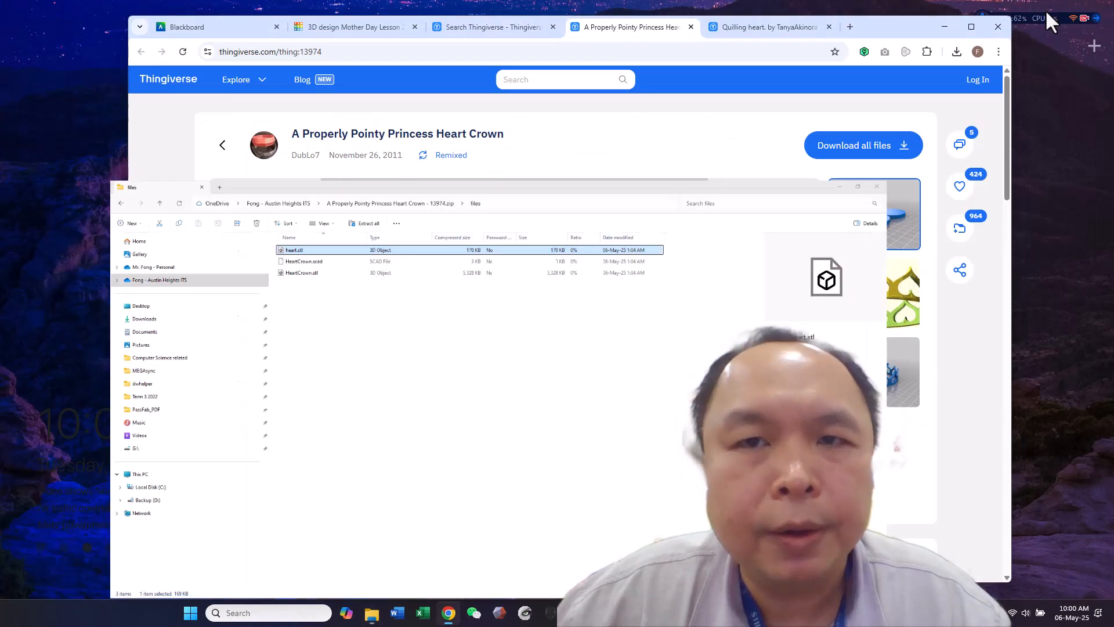
Return to the Tinkercad design and import heart.stl in millimeters at 100% scale
left_click(361, 29)
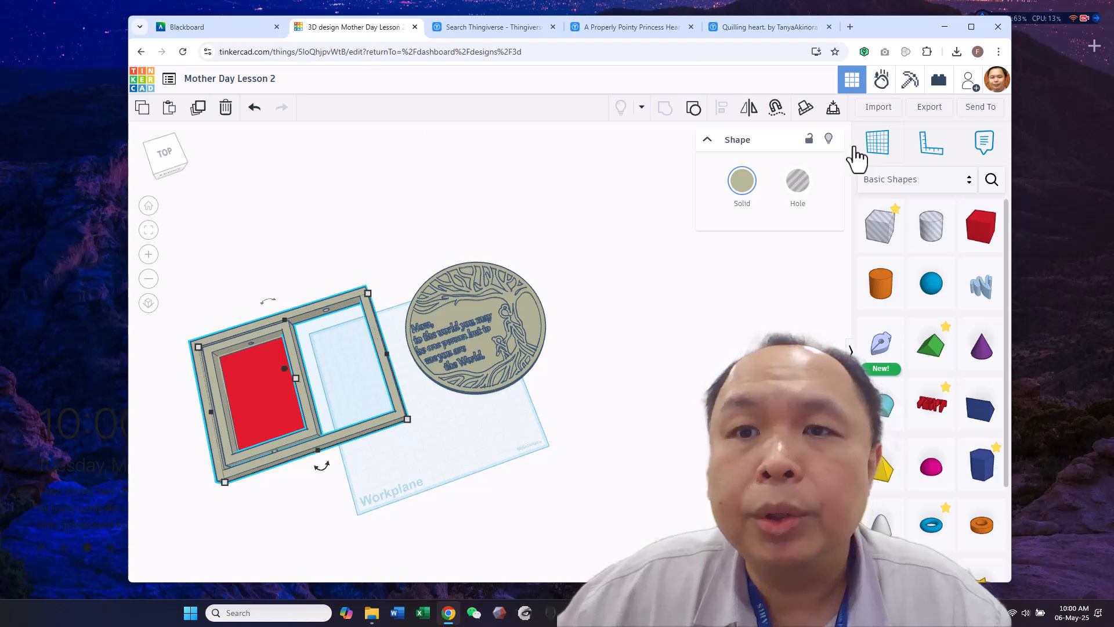
left_click(877, 108)
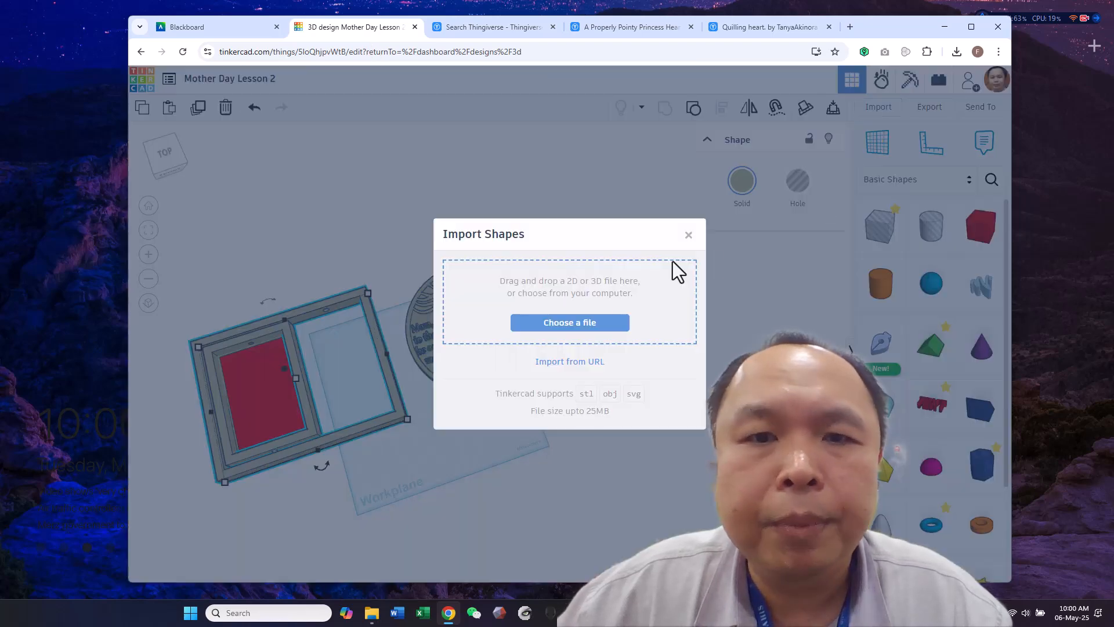
left_click(592, 319)
left_click(397, 104)
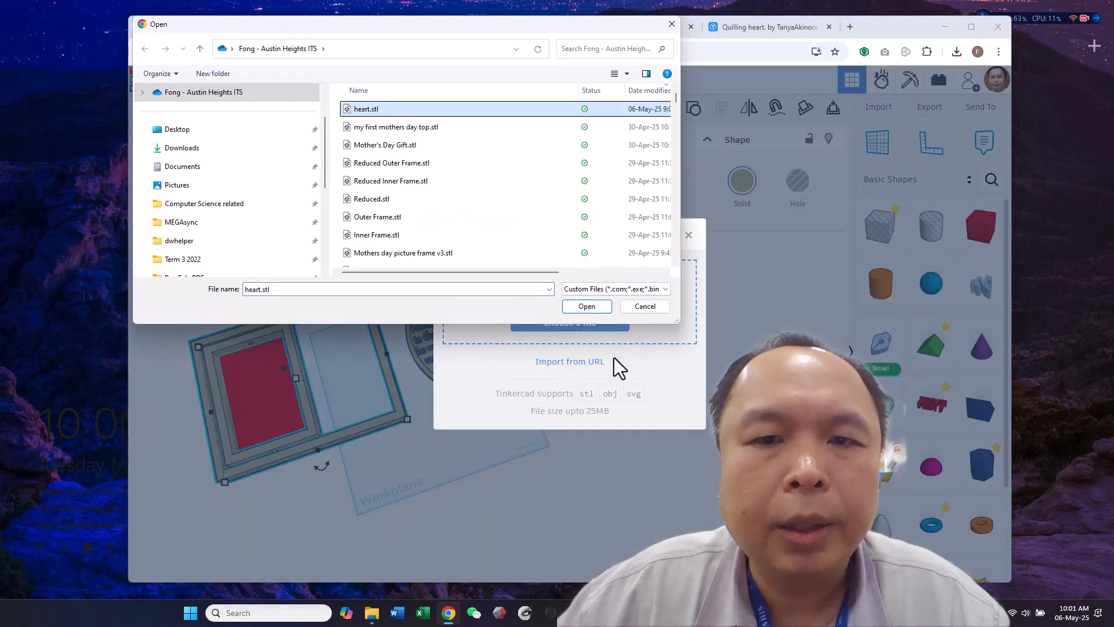
left_click(589, 308)
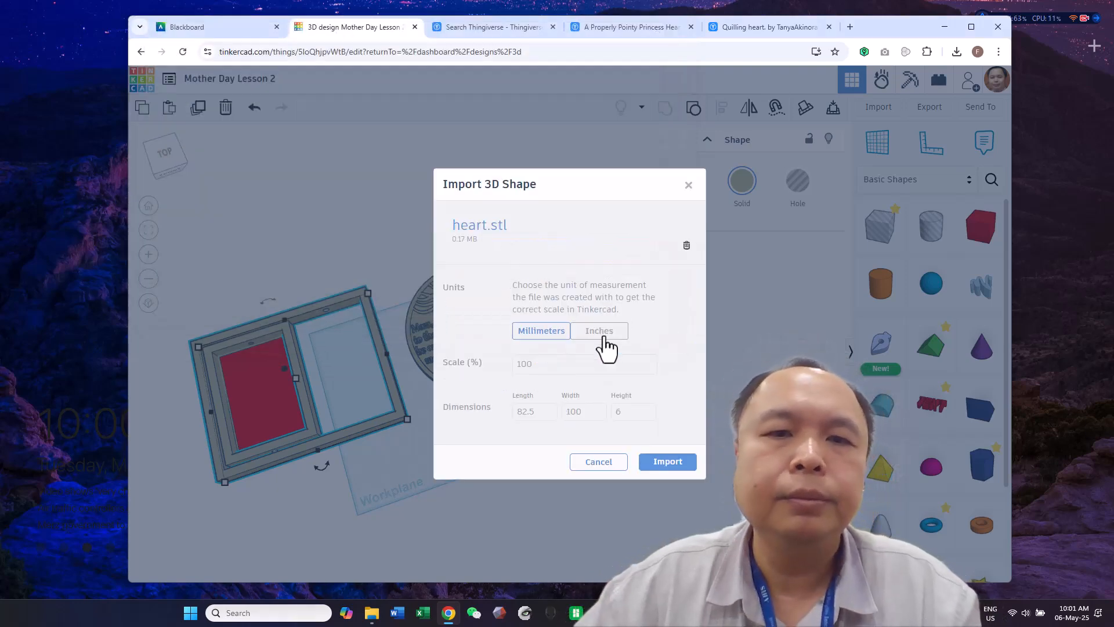
left_click(668, 460)
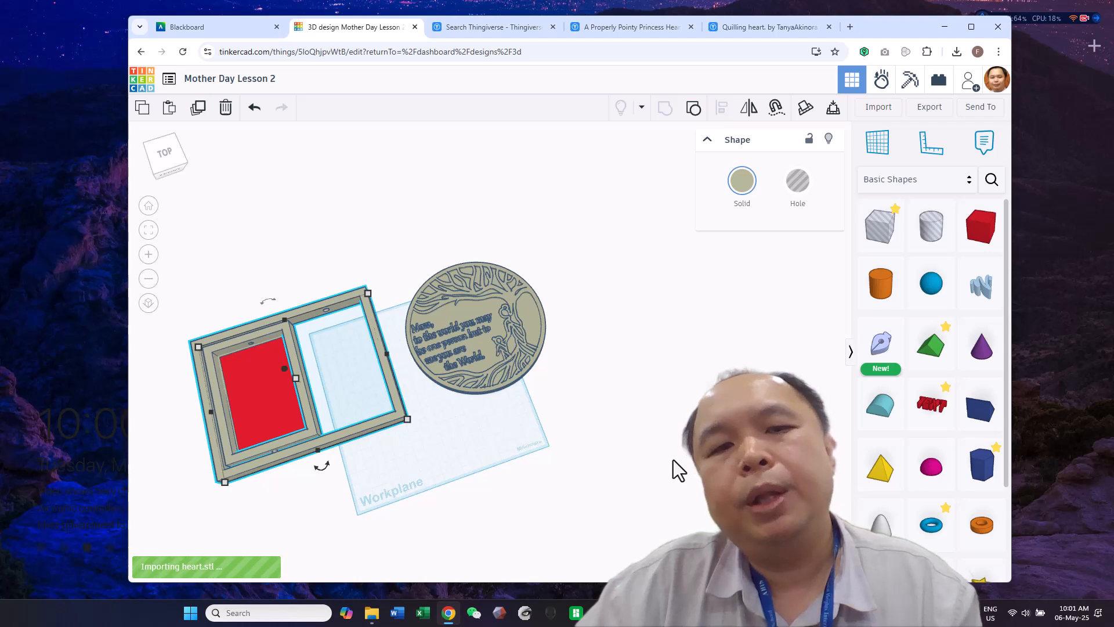
Rotate the imported heart 180° and scale it proportionally to about 64.7 by 53.4 mm inside the outer frame's empty opening
left_click_drag(449, 405, 387, 450)
left_click_drag(385, 498, 355, 381)
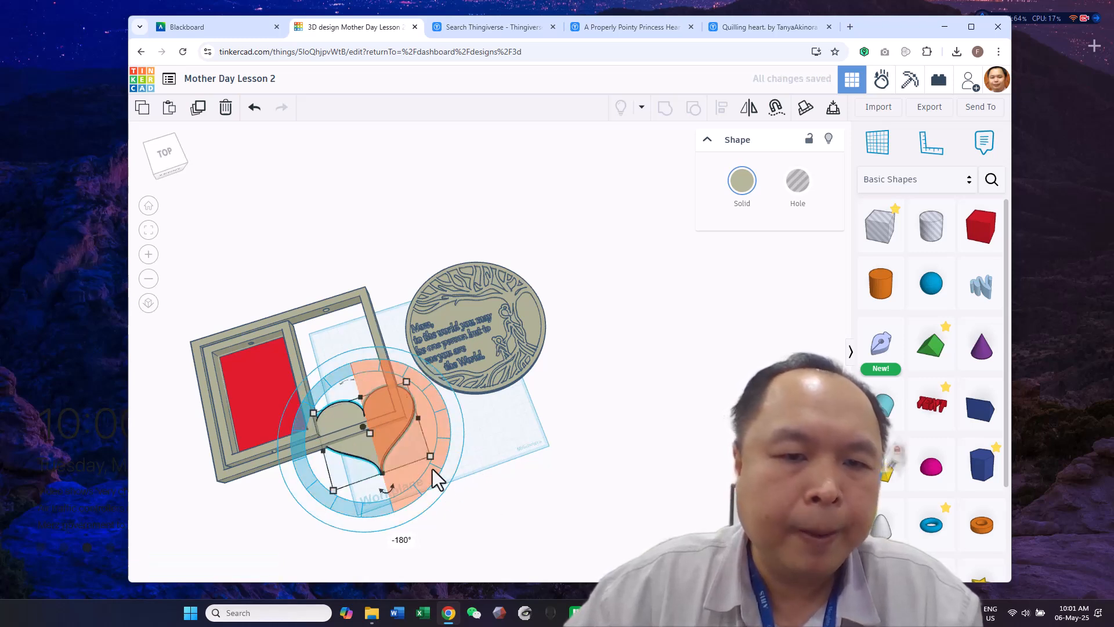
left_click_drag(430, 456, 373, 376)
right_click_drag(632, 479, 531, 385)
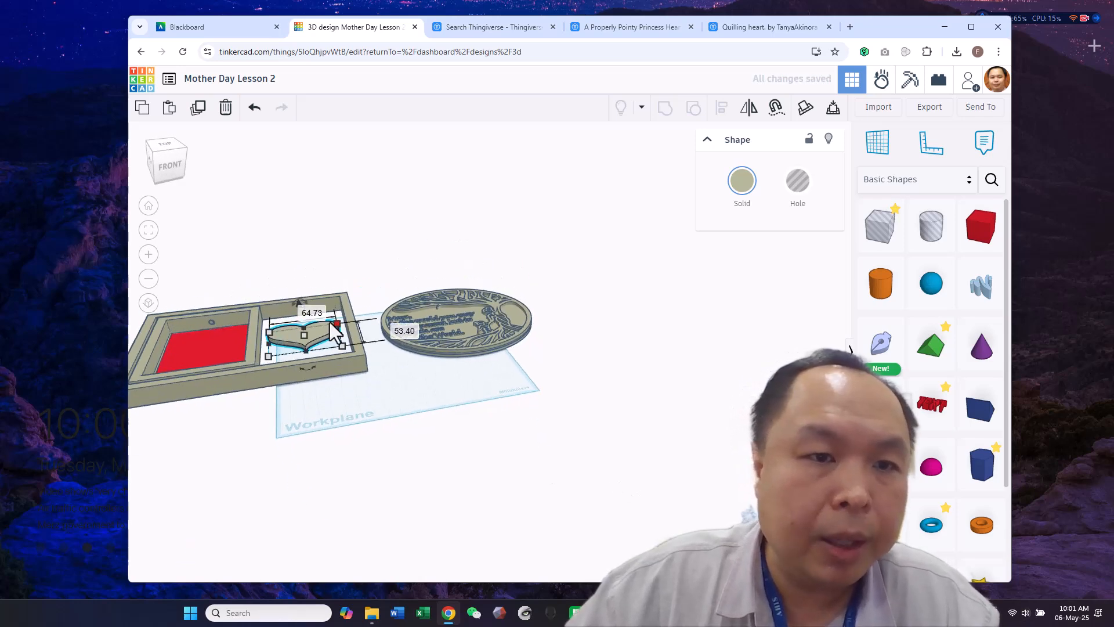
mouse_move(304, 337)
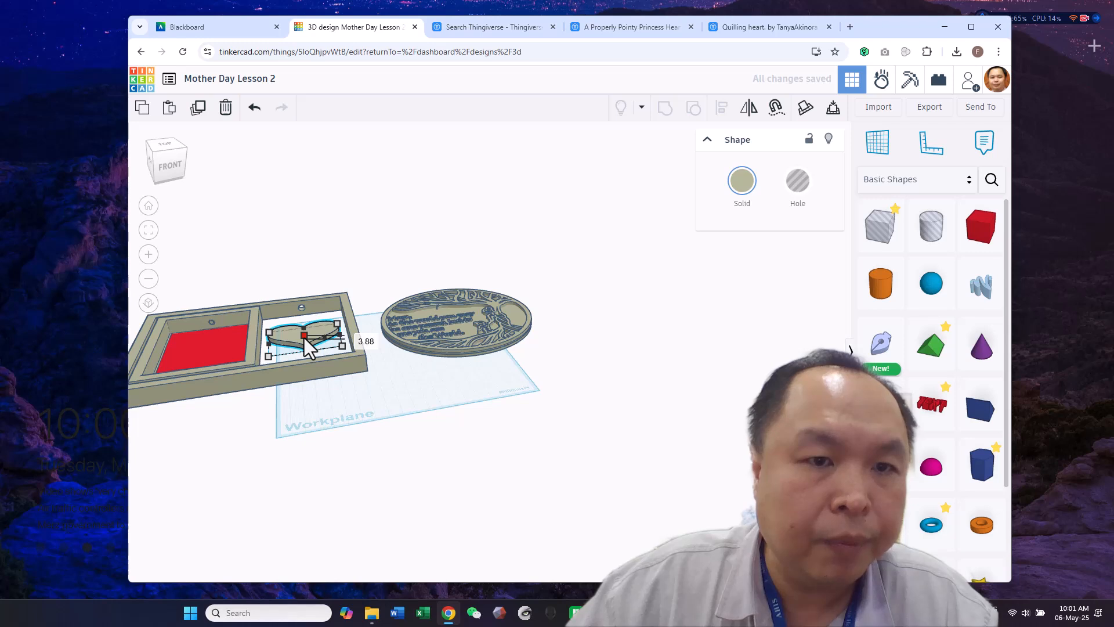
Place a tube of about 12.3 by 11.1 mm on the heart's upper notch and flatten it to about 0.6 mm
right_click_drag(581, 429, 561, 459)
left_click_drag(982, 526, 311, 290)
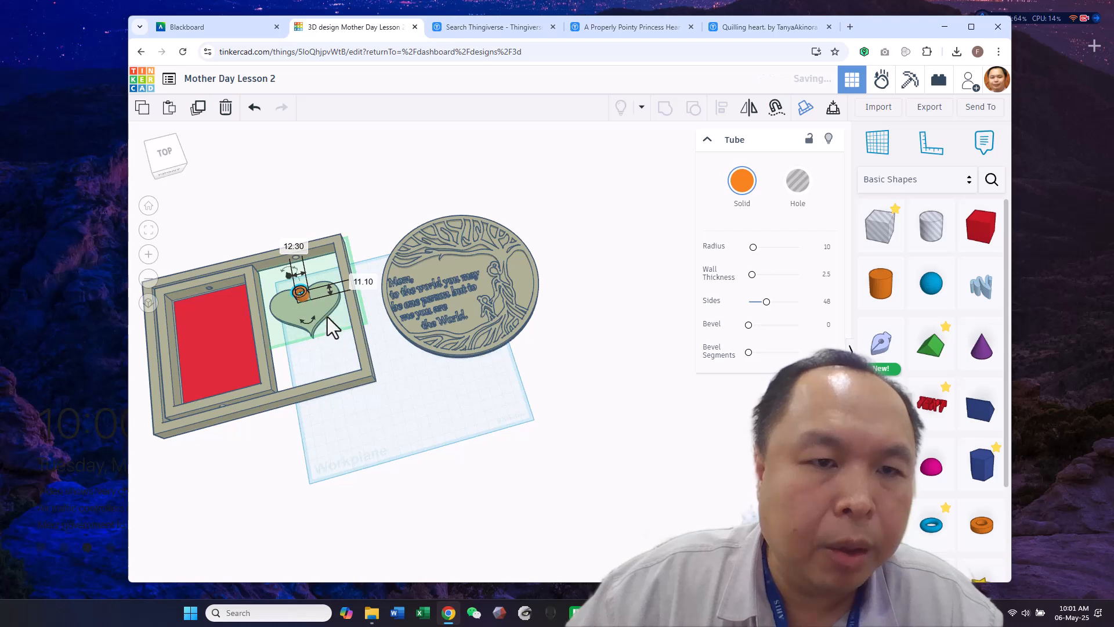
right_click_drag(397, 376, 349, 338)
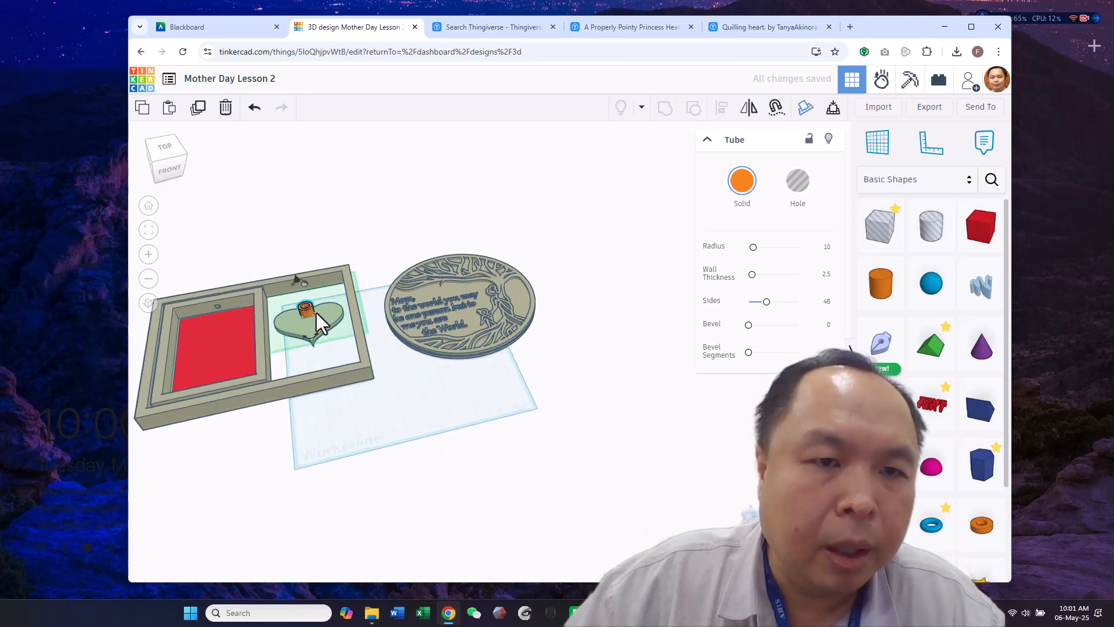
mouse_move(309, 311)
left_mouse_down()
mouse_move(302, 297)
mouse_move(307, 321)
left_mouse_up()
scroll(311, 307, "up", 2)
scroll(309, 308, "up", 4)
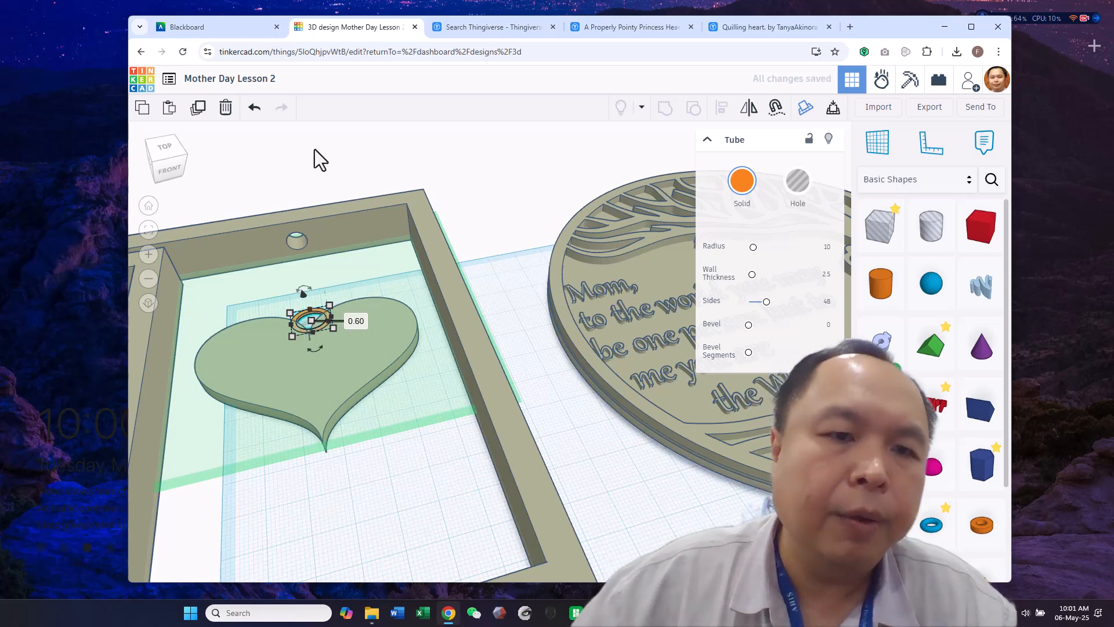
Drop the tube to the workplane and set its height to about 3.7 mm
left_click(375, 479)
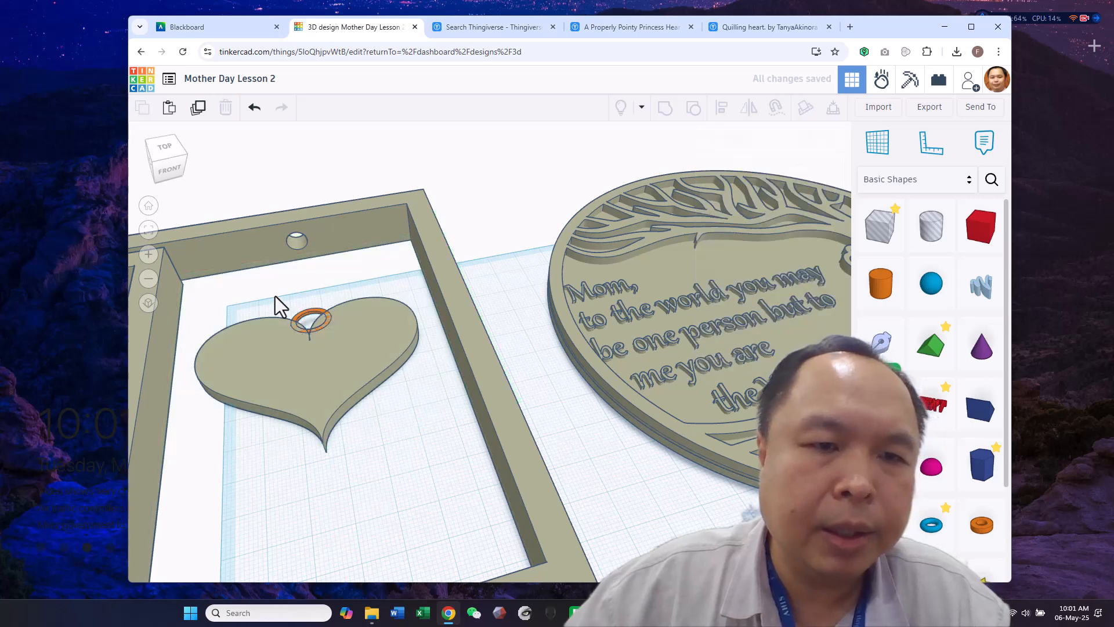
right_click_drag(304, 361, 305, 344)
left_click(303, 315)
key("d")
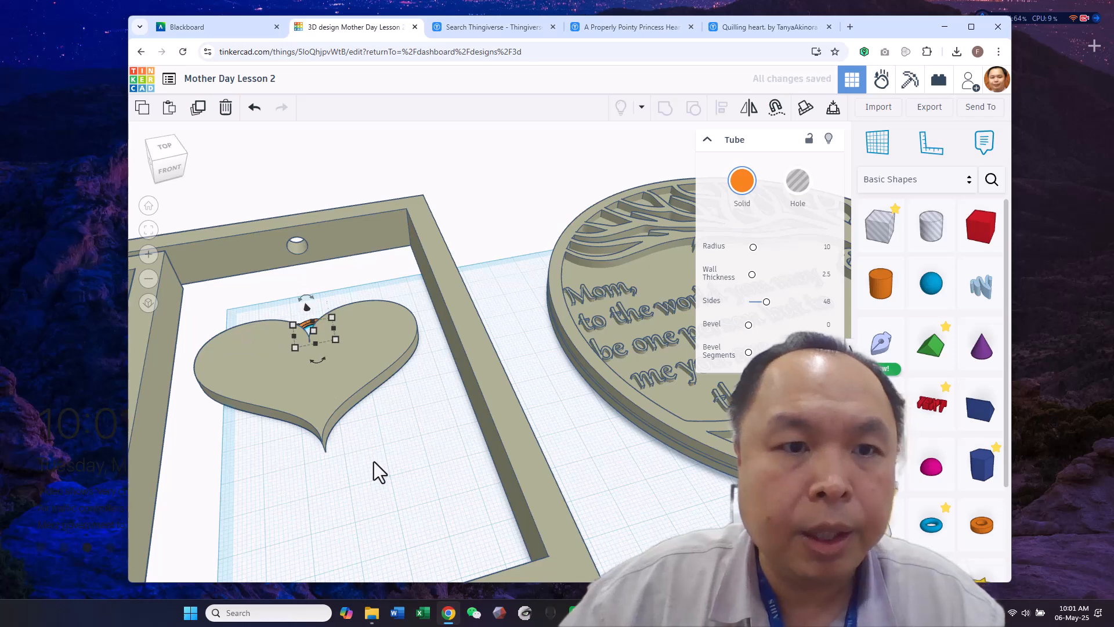
left_click_drag(312, 328, 307, 320)
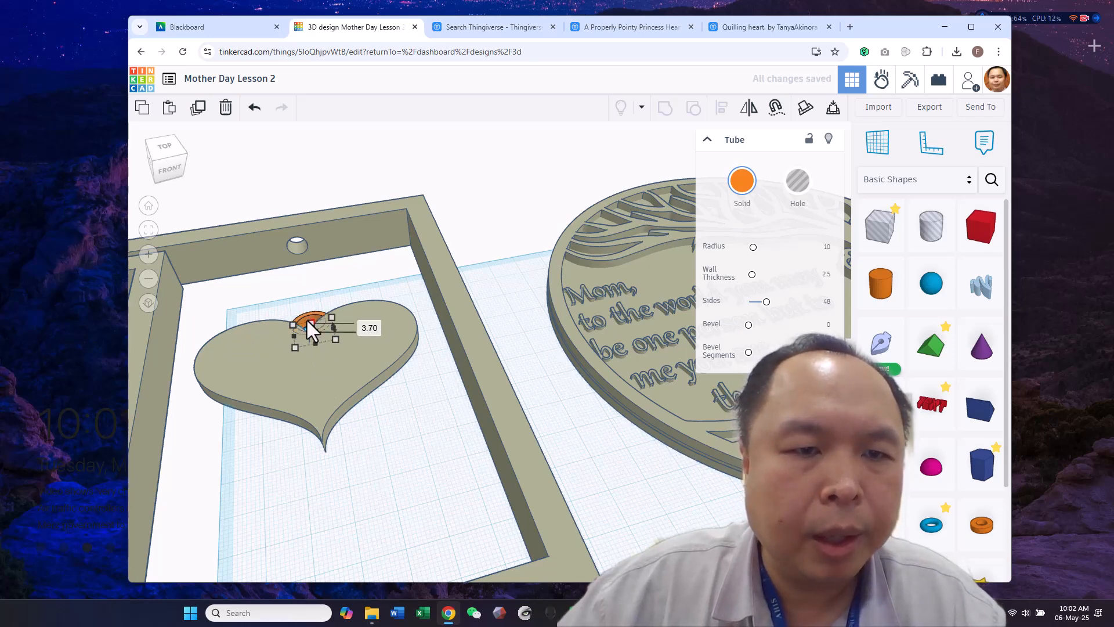
Select the heart together with the tube and align the tube to the centre of the heart's width
left_click(407, 301, "shift")
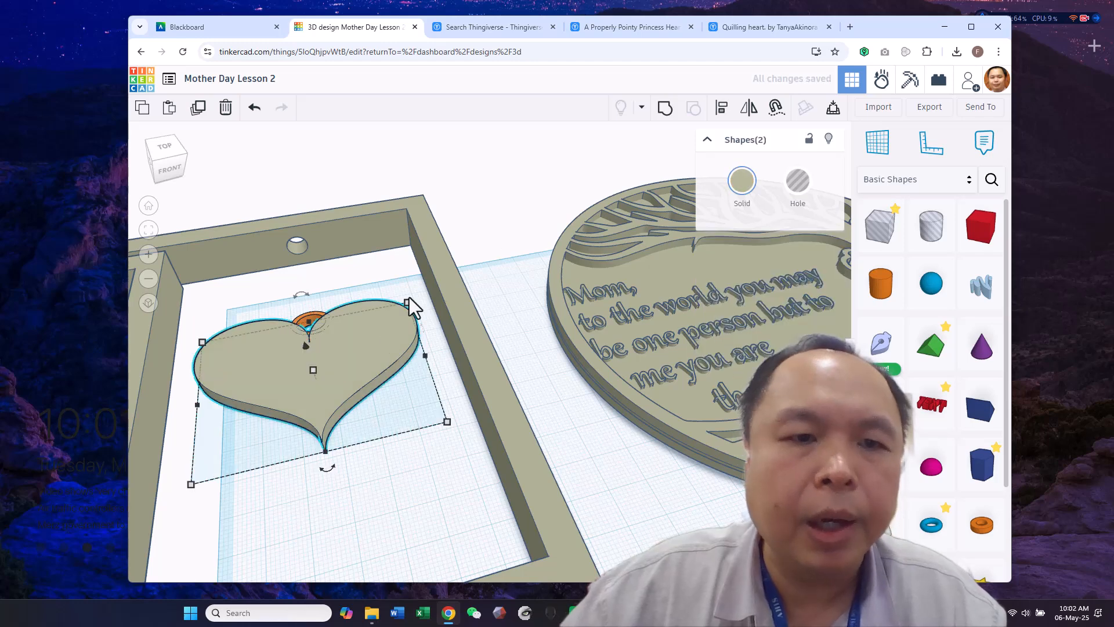
left_click(722, 107)
left_click(370, 490)
right_click_drag(370, 489, 353, 566)
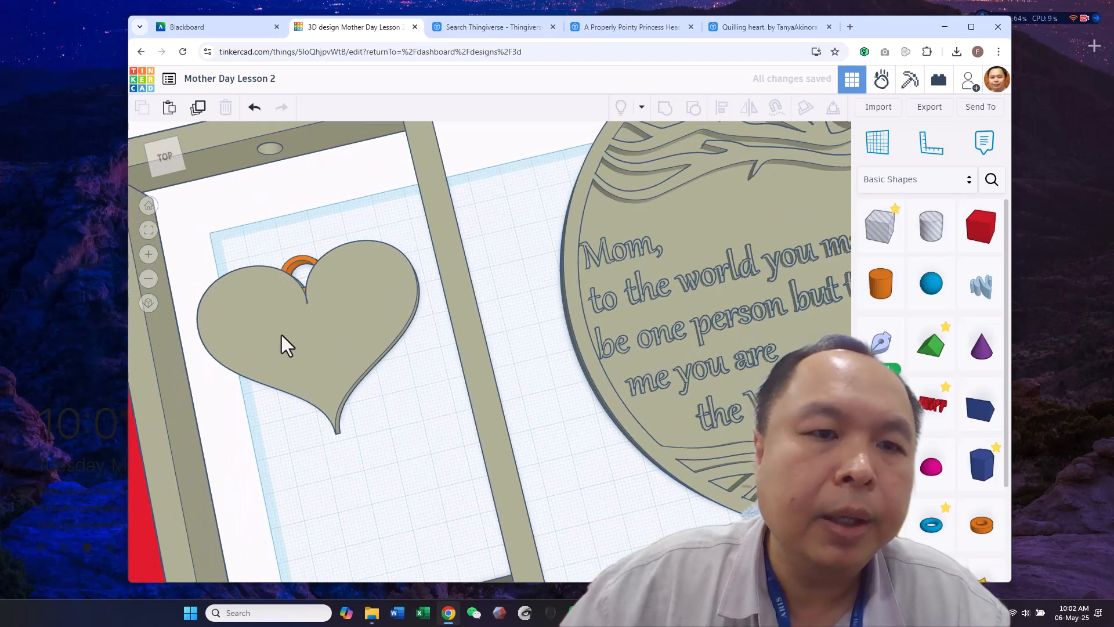
Shrink the tube to about 7.1 by 6.5 mm in the heart's notch and realign it with the heart
left_click(281, 261)
left_click_drag(283, 264, 315, 267)
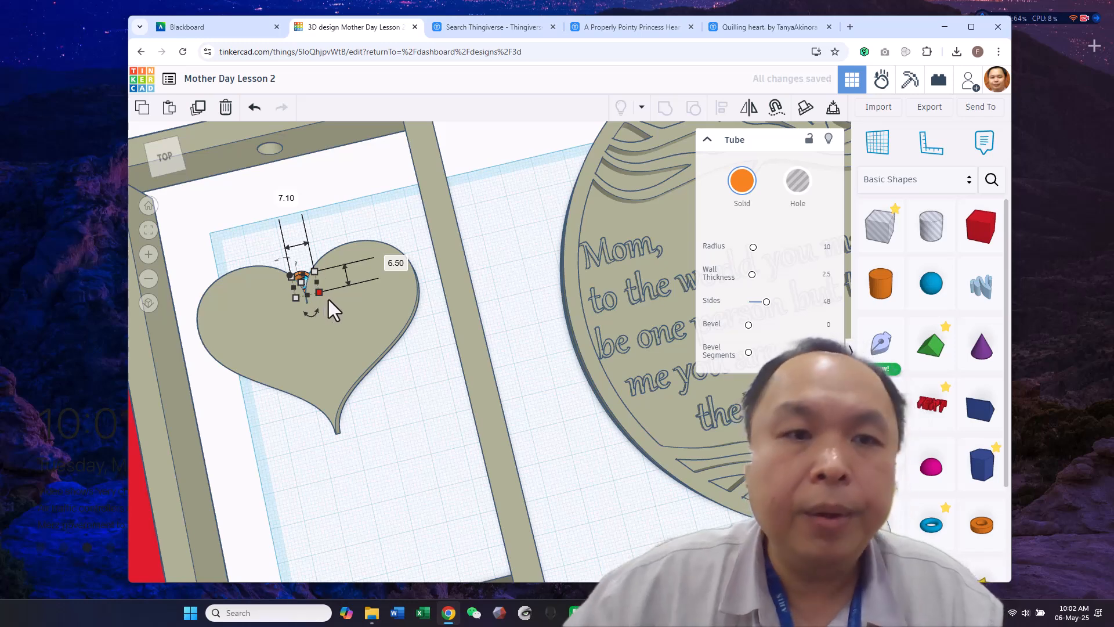
left_click_drag(246, 253, 348, 306)
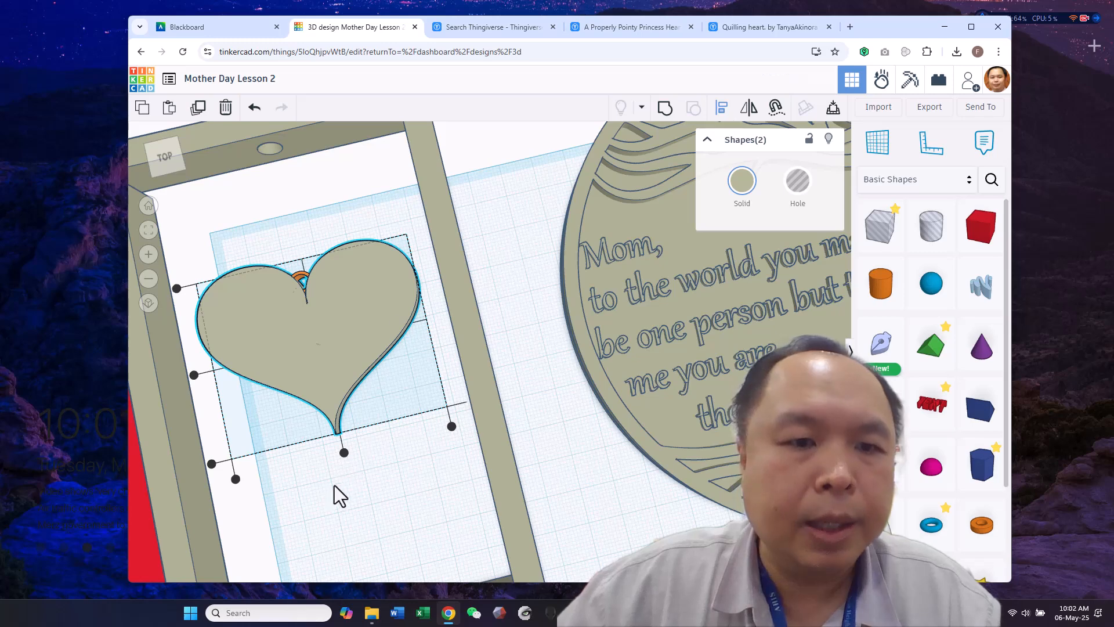
left_click(395, 469)
mouse_move(412, 469)
right_mouse_down()
mouse_move(389, 398)
mouse_move(398, 468)
right_mouse_up()
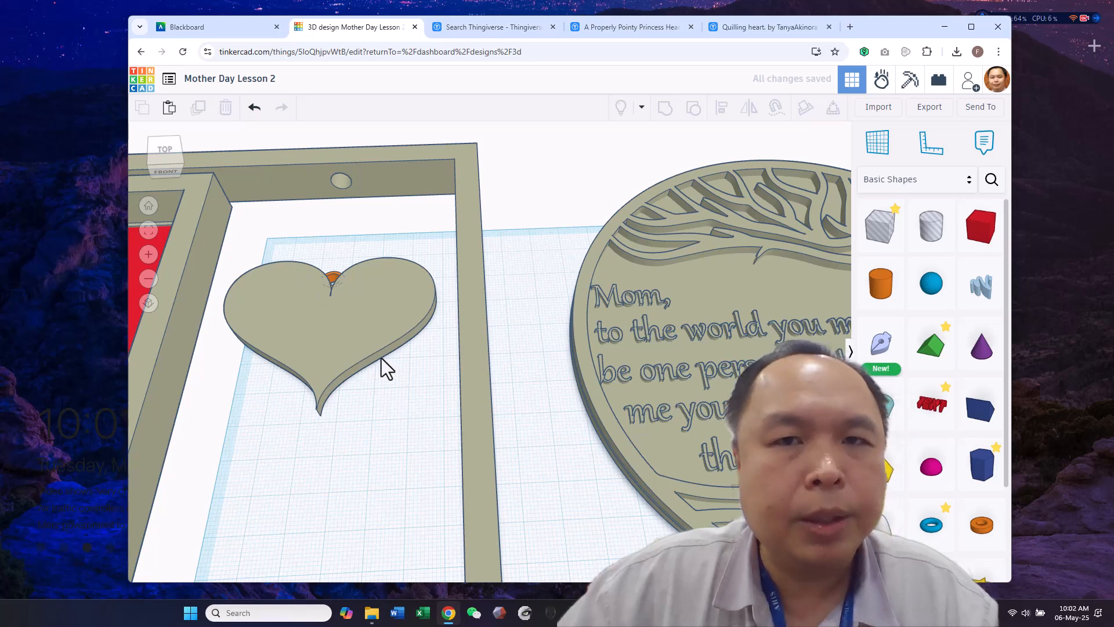
Group the heart with the tube and export only the selected shape as an STL file
scroll(602, 257, "down", 2)
scroll(602, 257, "down", 2)
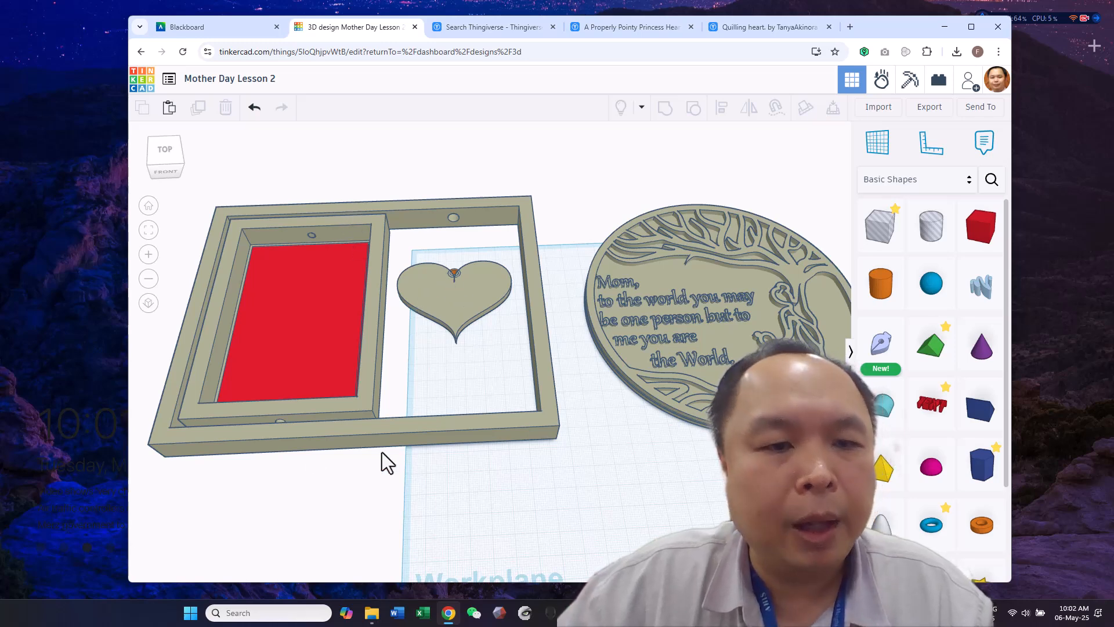
scroll(567, 409, "down", 1)
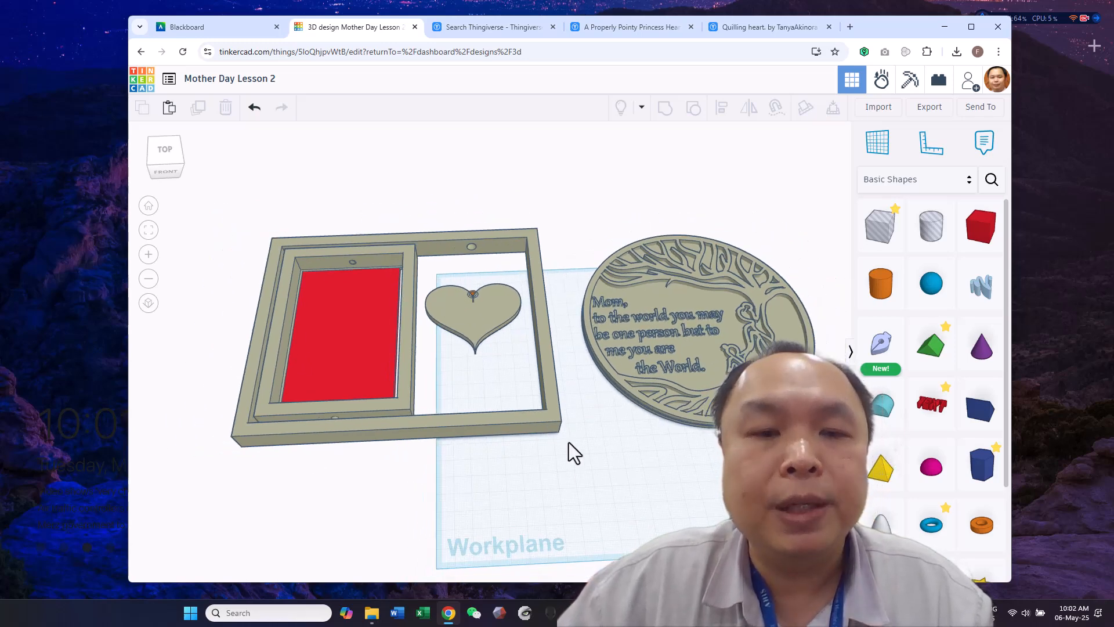
left_click(459, 293)
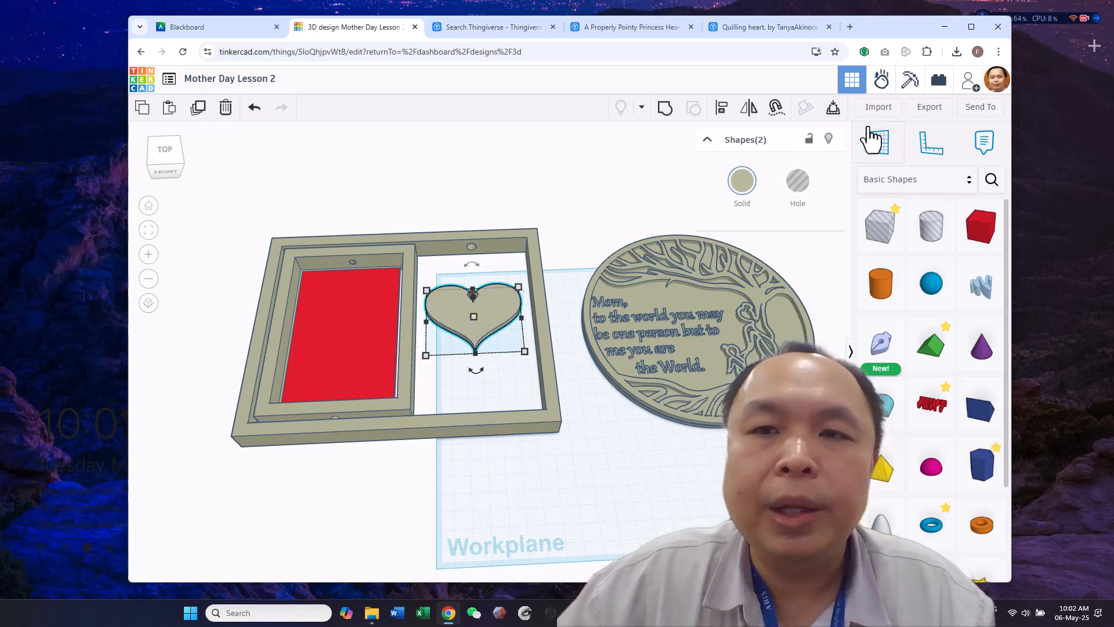
left_click(665, 109)
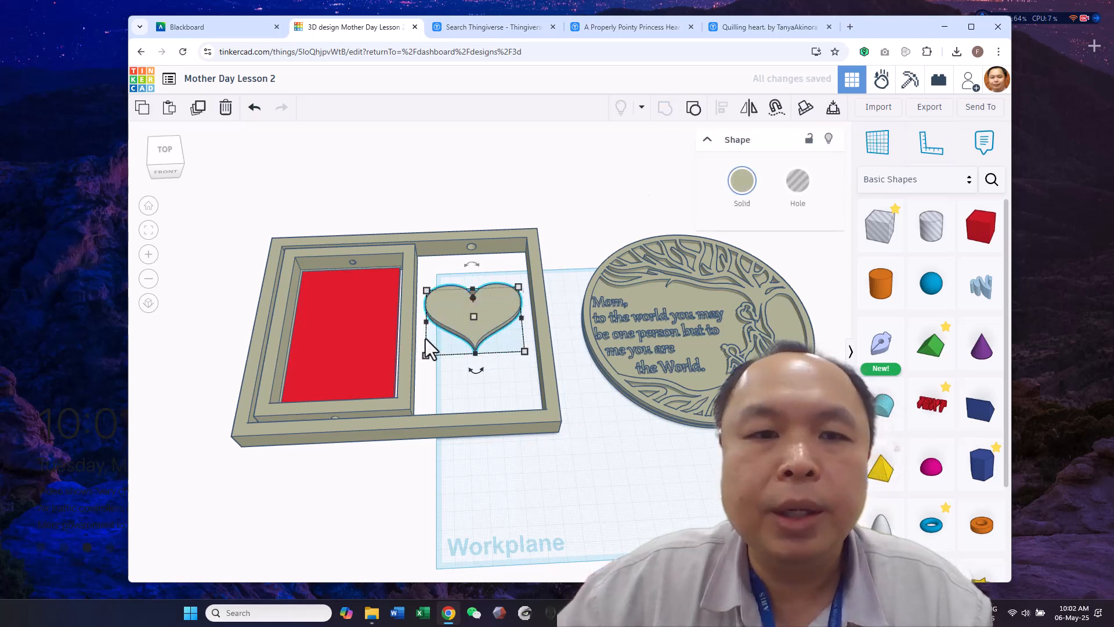
left_click(929, 106)
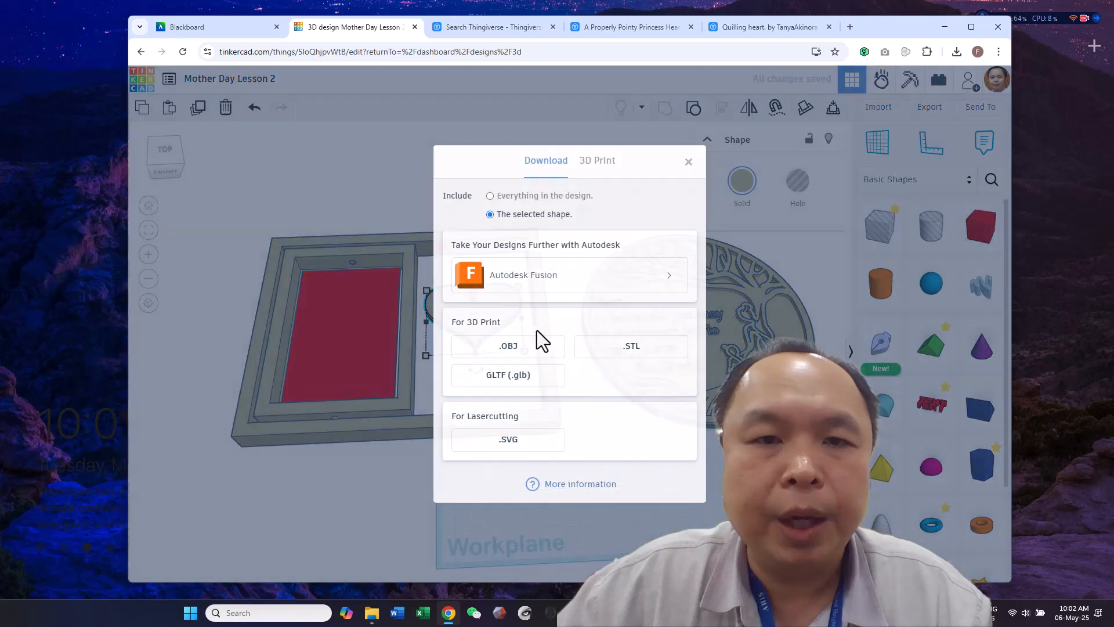
left_click(600, 356)
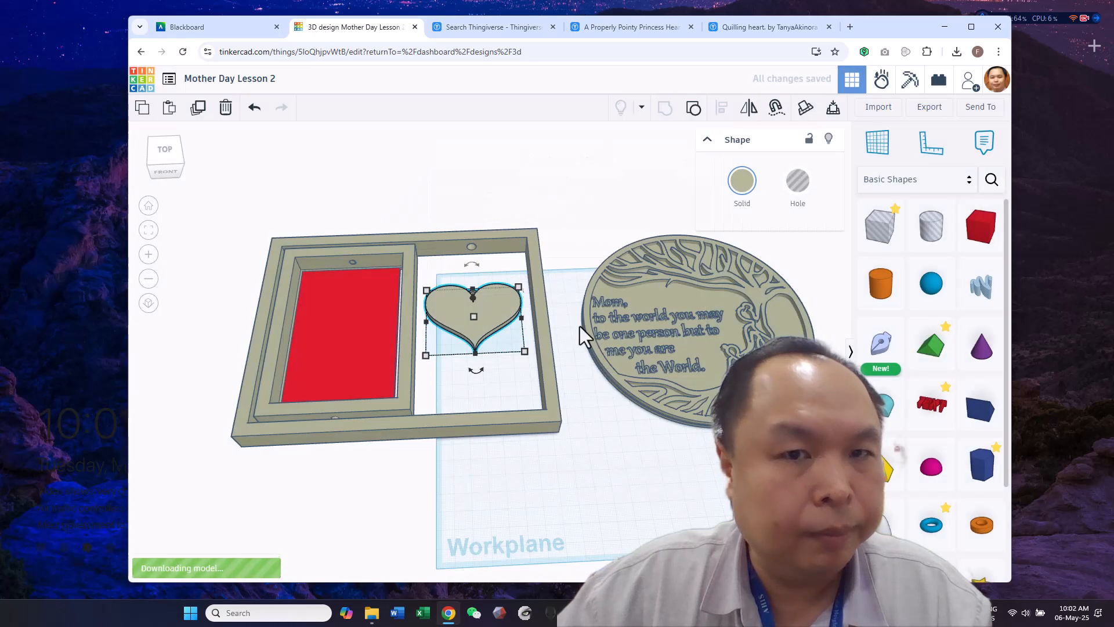
Move the heart out of the frame opening and open the export options for only the two selected frame shapes
left_click_drag(243, 181, 422, 472)
left_click_drag(490, 322, 593, 189)
left_click_drag(199, 207, 450, 510)
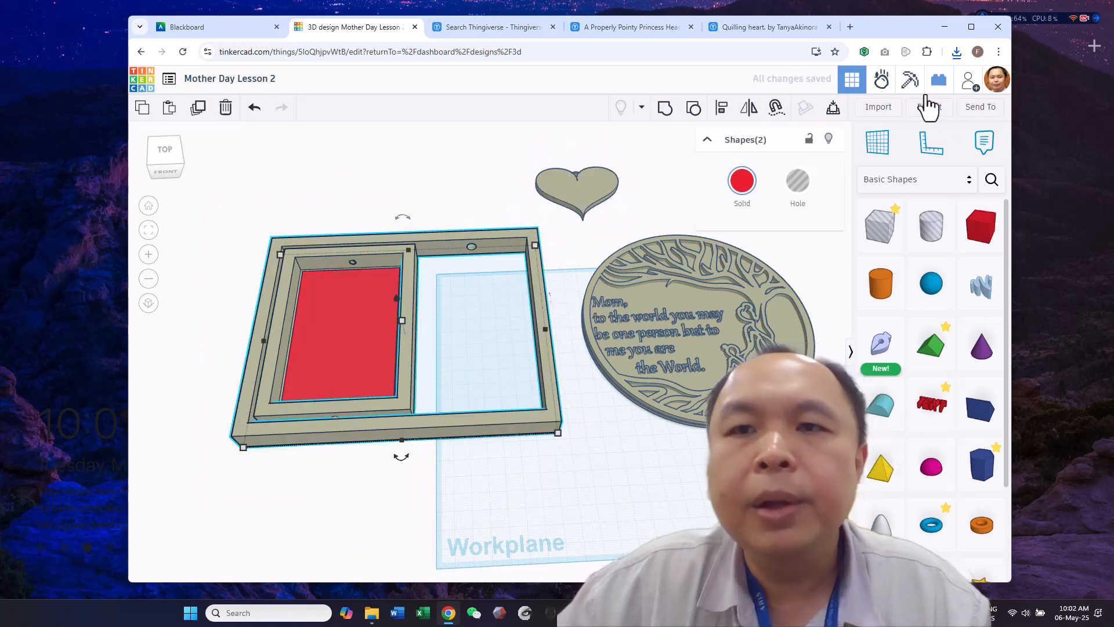
left_click(926, 108)
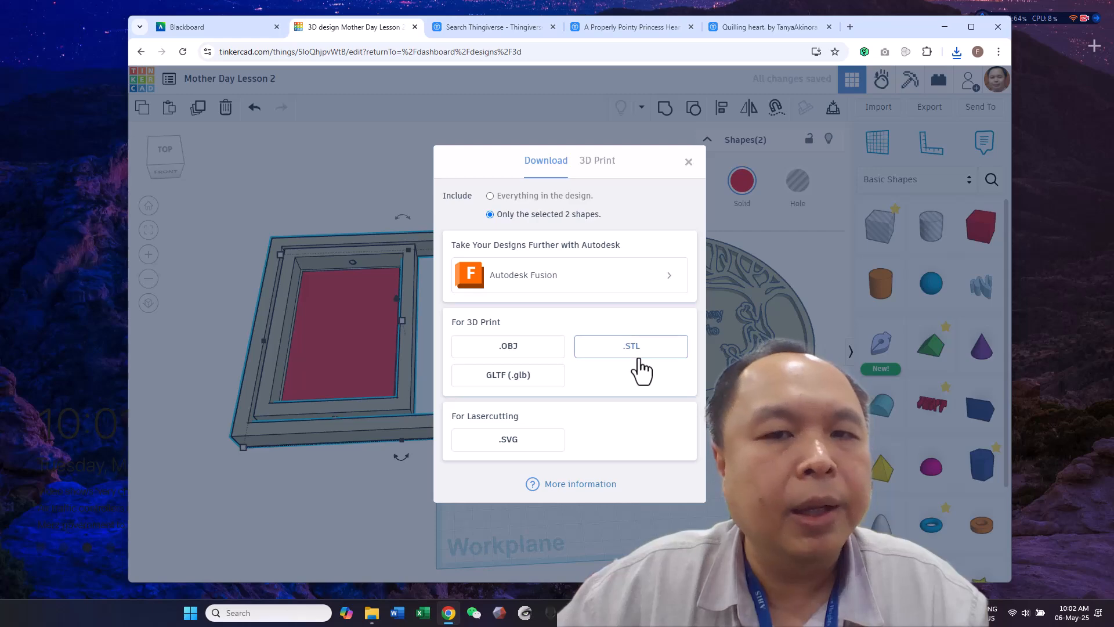
left_click(689, 162)
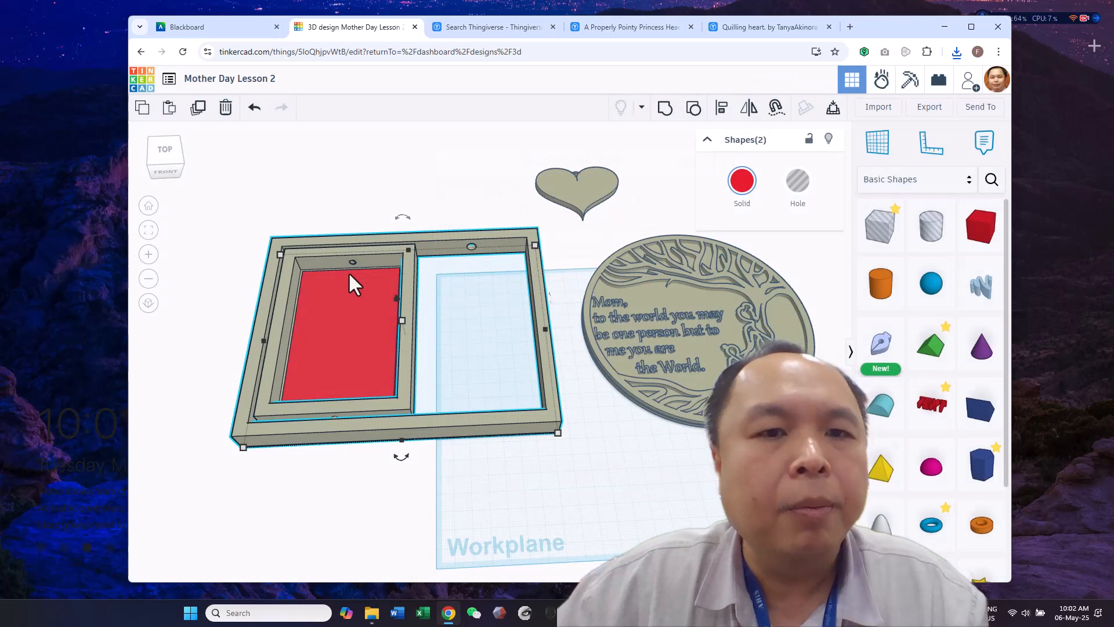
Move the frame farther behind the workplane with the heart inside its opening, and bring the round quote plaque onto the workplane
left_click_drag(450, 442, 381, 278)
left_click_drag(554, 169, 397, 188)
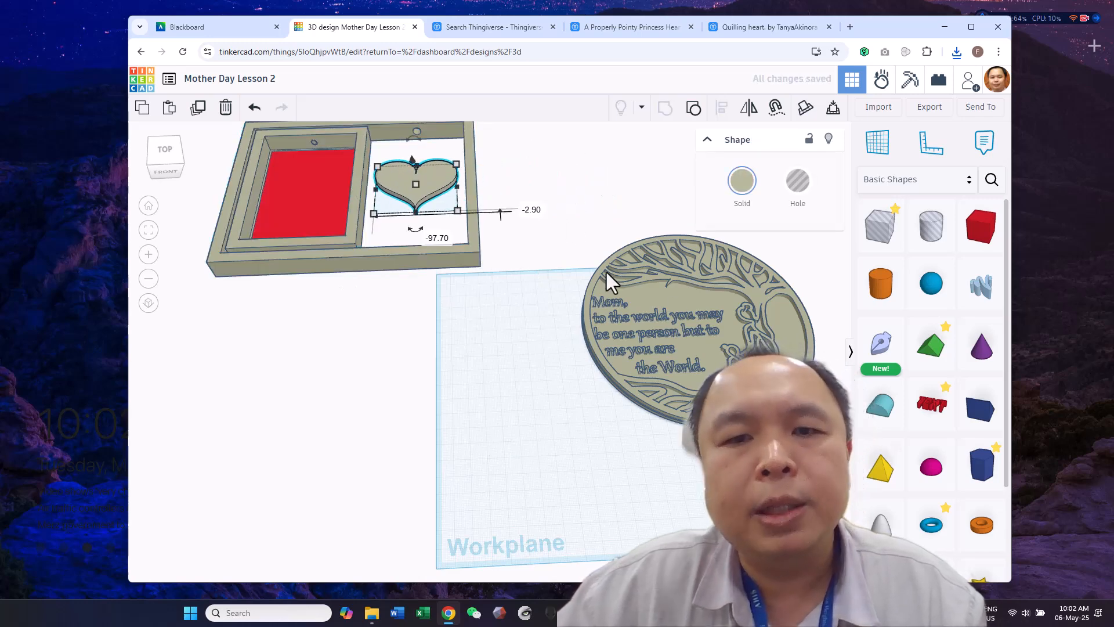
left_click_drag(747, 291, 652, 358)
right_click_drag(765, 348, 756, 319)
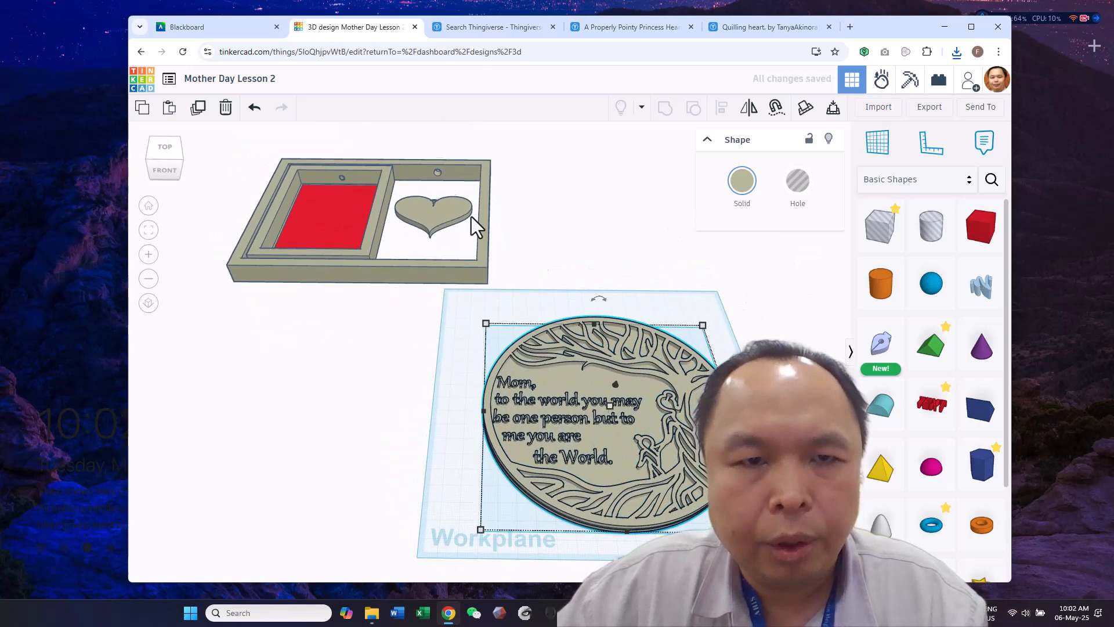
left_click_drag(343, 275, 296, 238)
left_click_drag(626, 430, 580, 384)
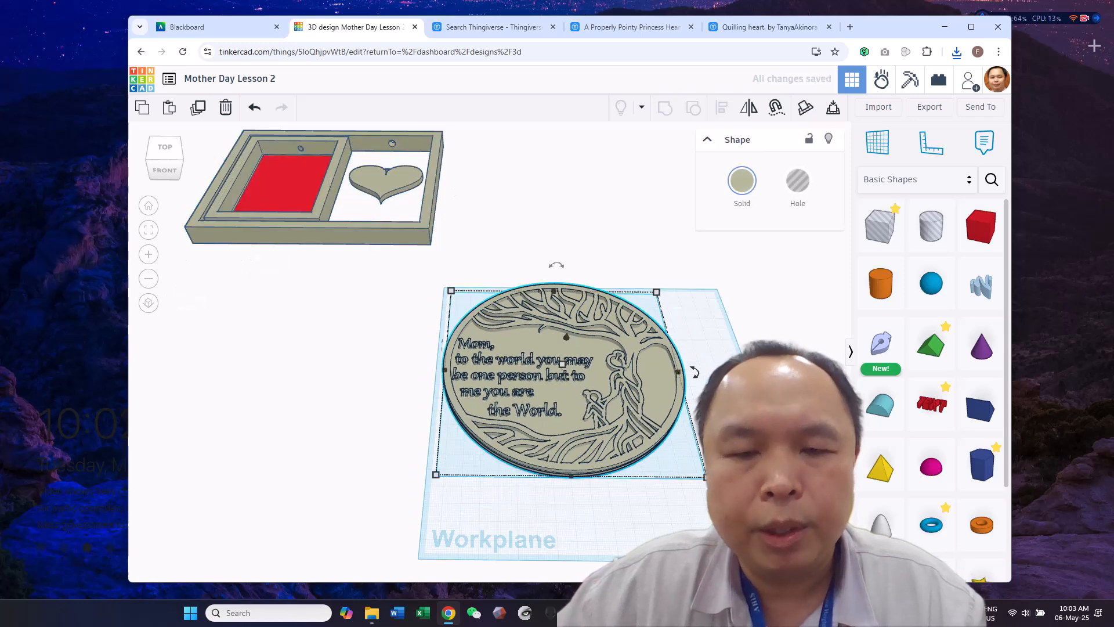
Place a box hole just behind the round plaque, near the workplane's back corner
left_click(775, 383)
right_click_drag(775, 383, 776, 334)
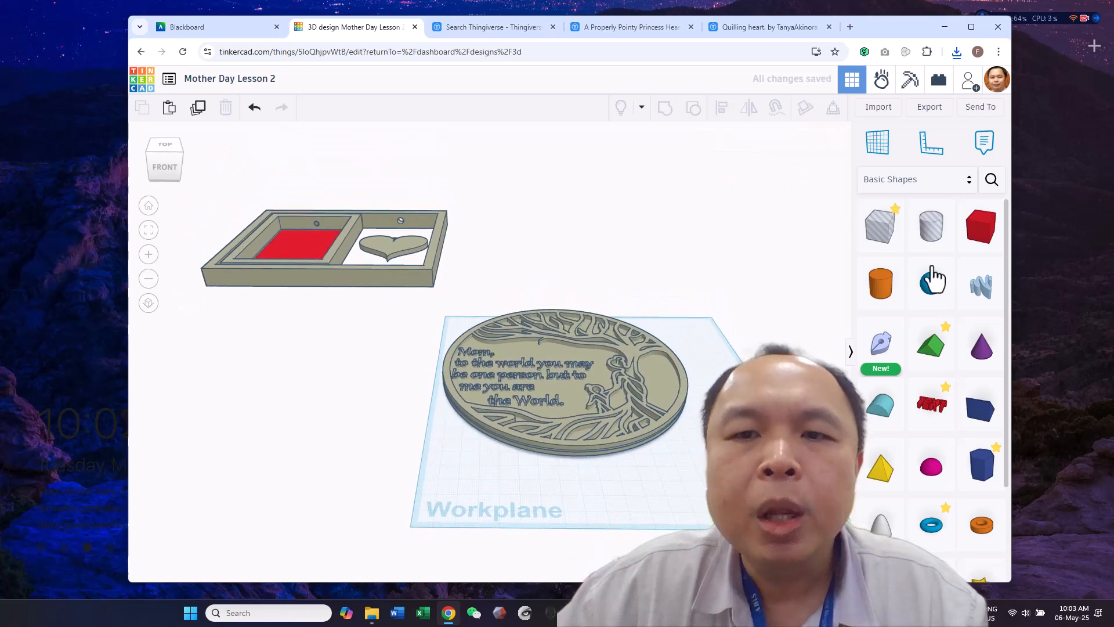
left_click_drag(883, 242, 434, 320)
right_click_drag(504, 278, 520, 333)
left_click_drag(939, 247, 594, 372)
right_click_drag(593, 373, 579, 346)
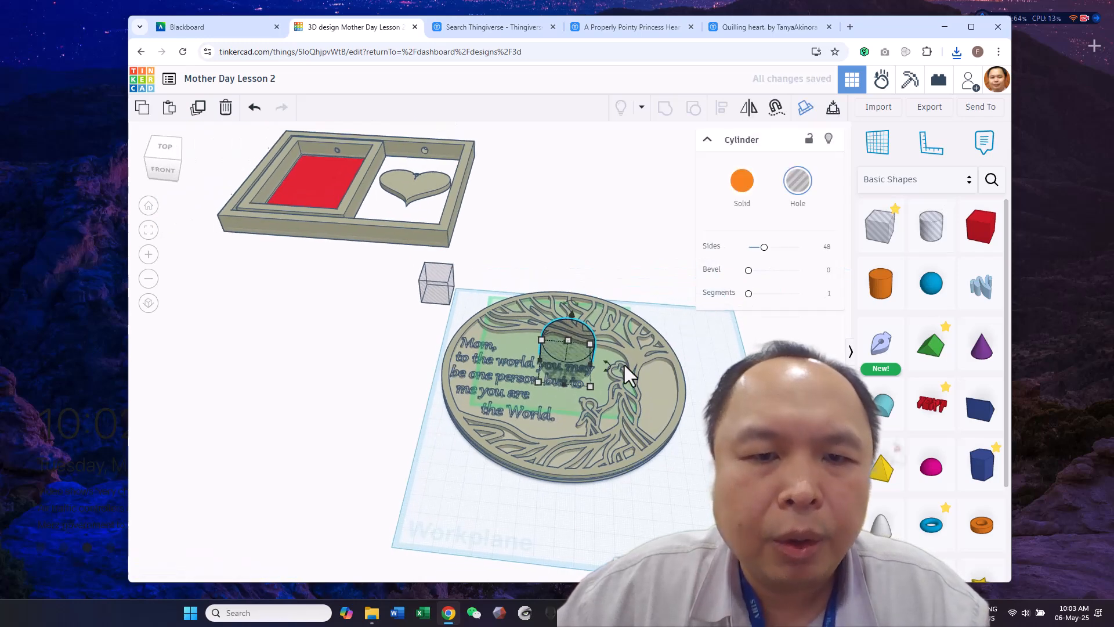
scroll(569, 360, "up", 5)
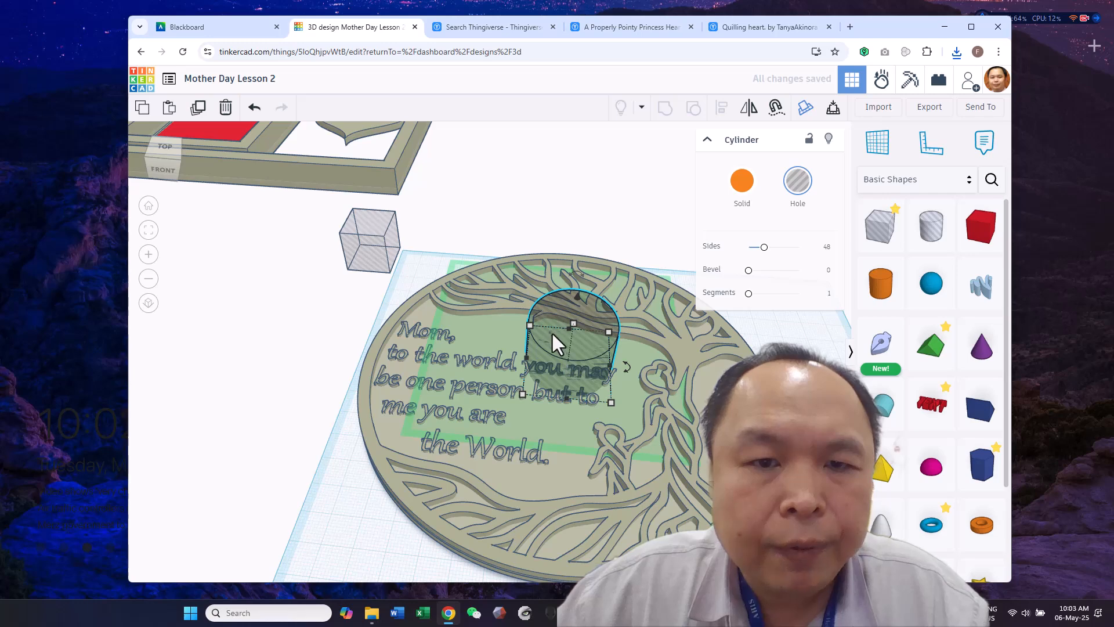
left_click_drag(524, 394, 414, 417)
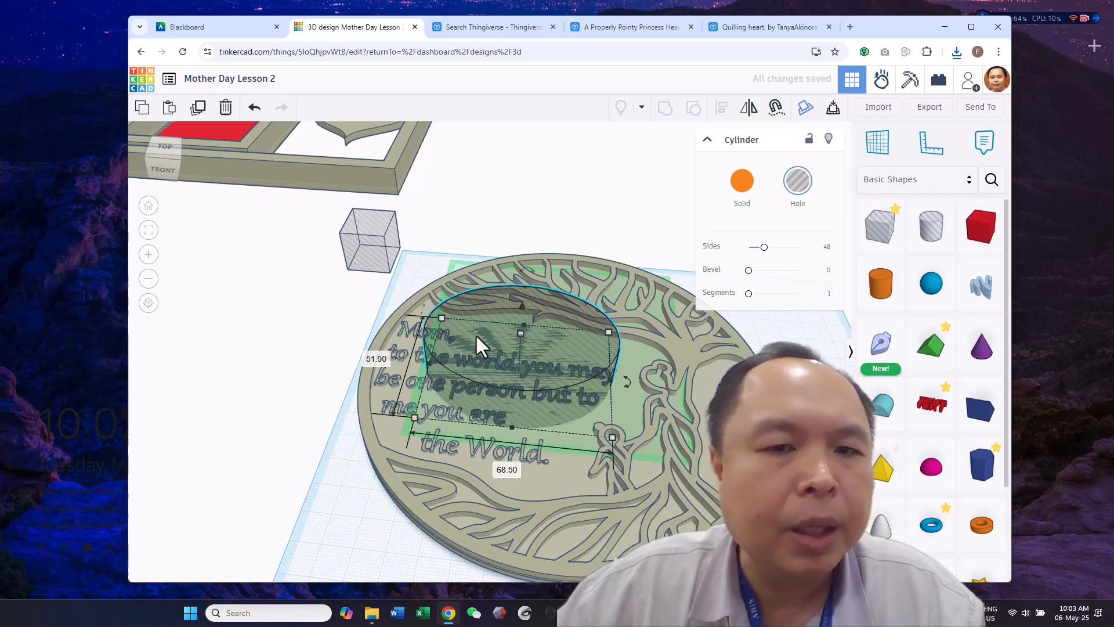
mouse_move(635, 393)
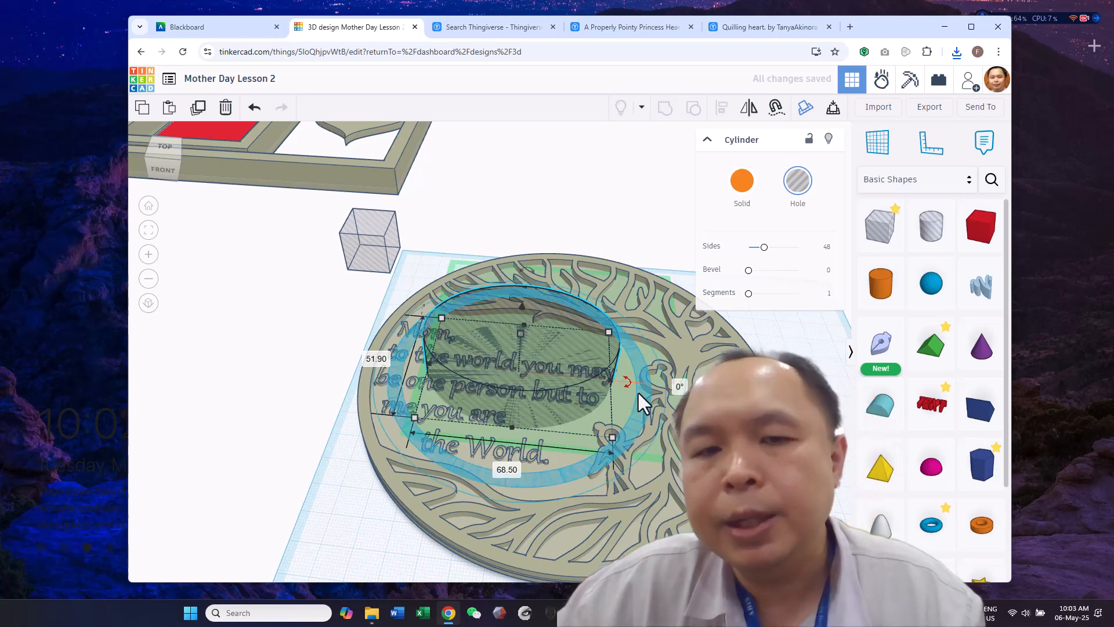
key("Delete")
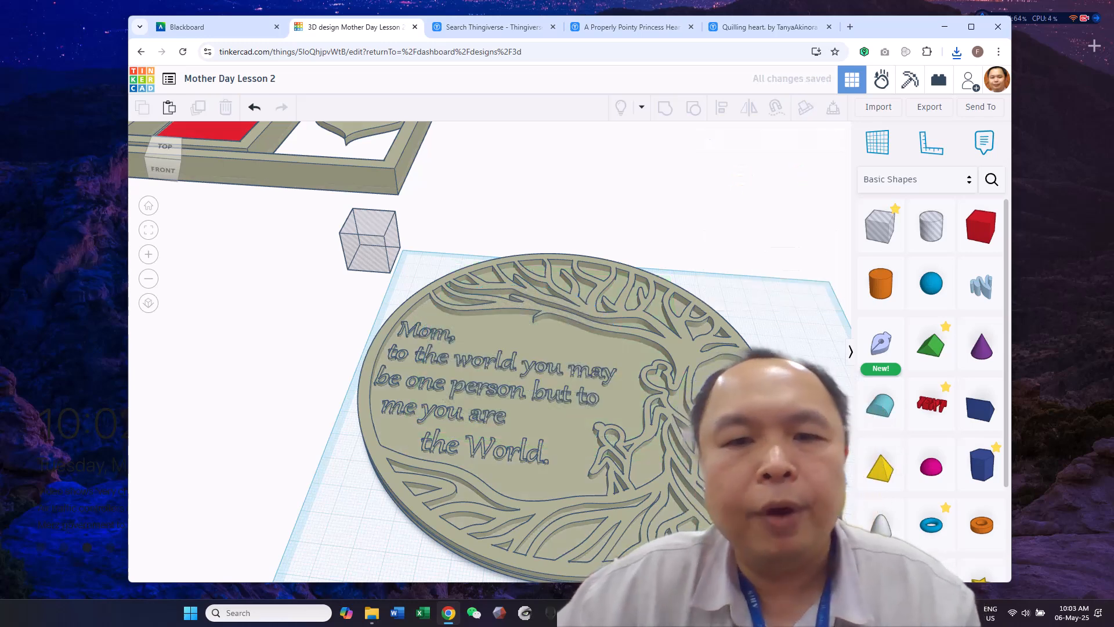
Stretch the box hole until it covers the whole plaque and lower it by 12.7 mm, leaving the raised tree relief above it
left_click(388, 262)
left_click_drag(390, 273, 849, 625)
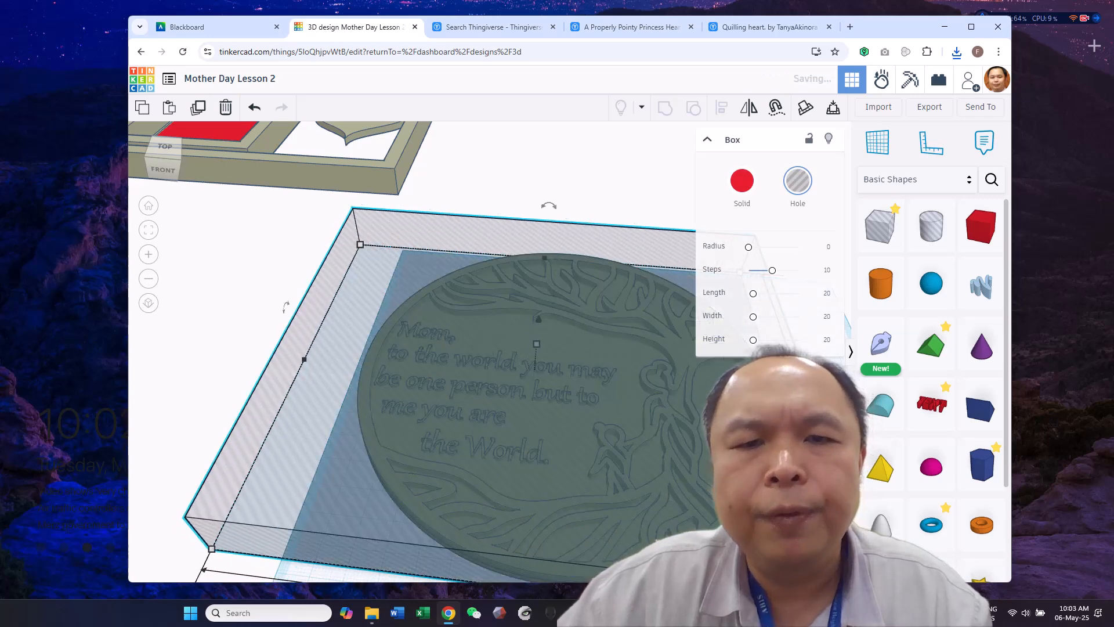
mouse_move(620, 235)
left_mouse_down()
mouse_move(619, 200)
mouse_move(620, 215)
left_mouse_up()
scroll(604, 450, "down", 3)
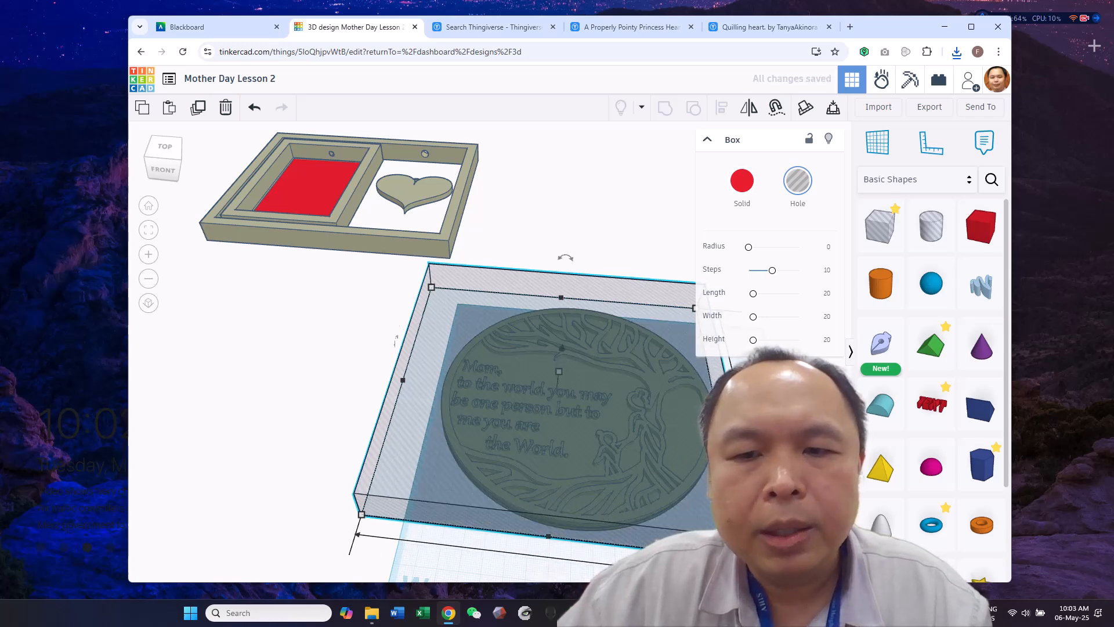
right_click_drag(309, 382, 309, 377)
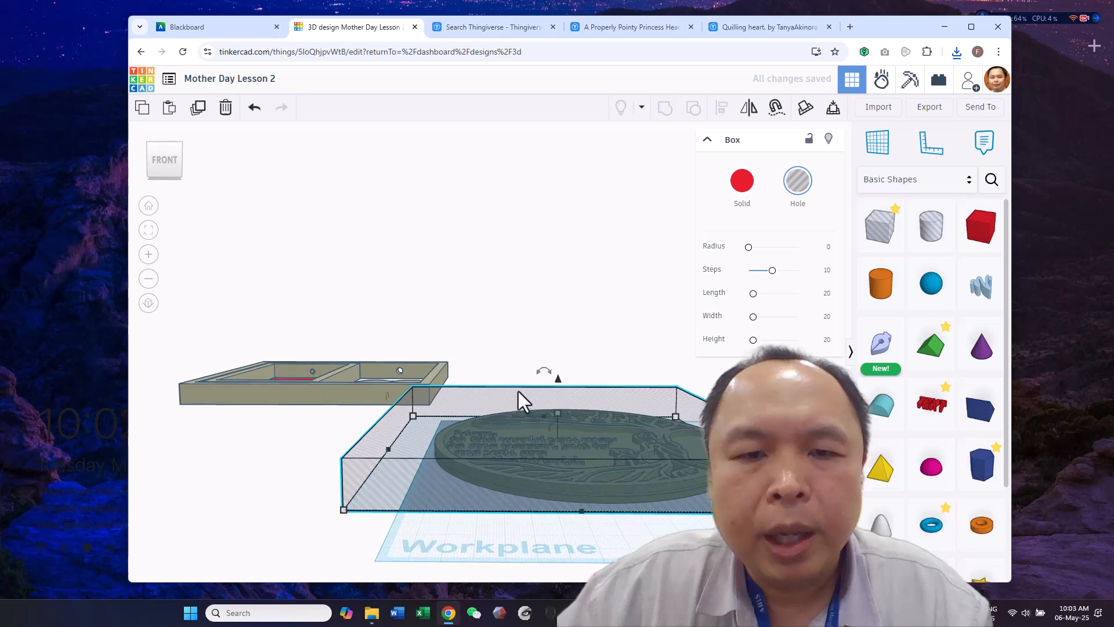
left_click_drag(558, 378, 562, 403)
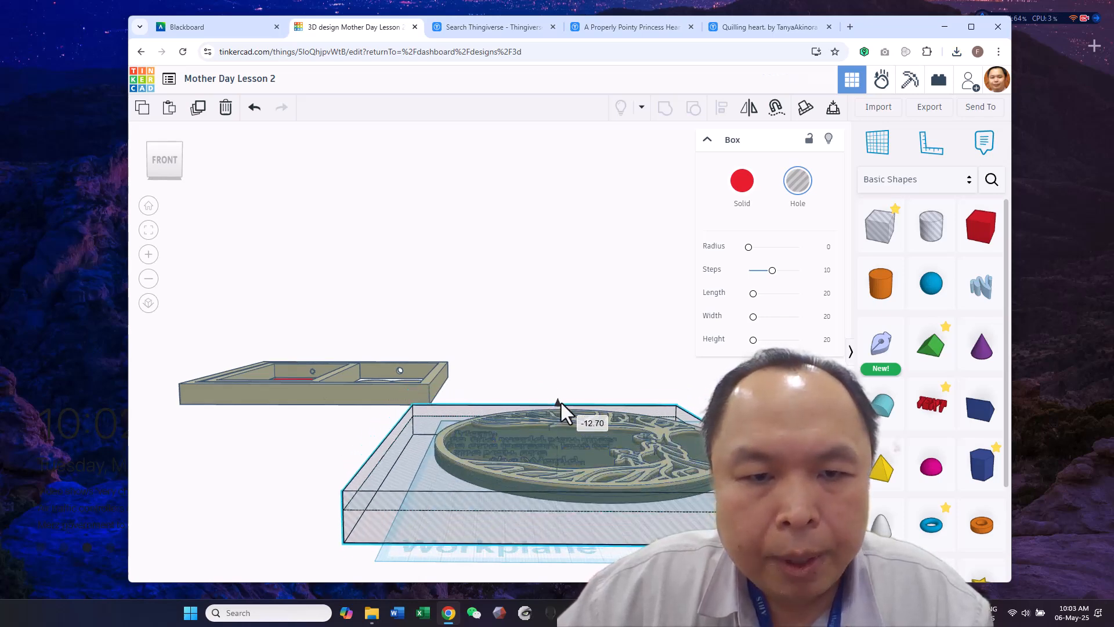
Group the plaque with the box hole to cut away the plaque's backing plate
left_click(556, 435, "shift")
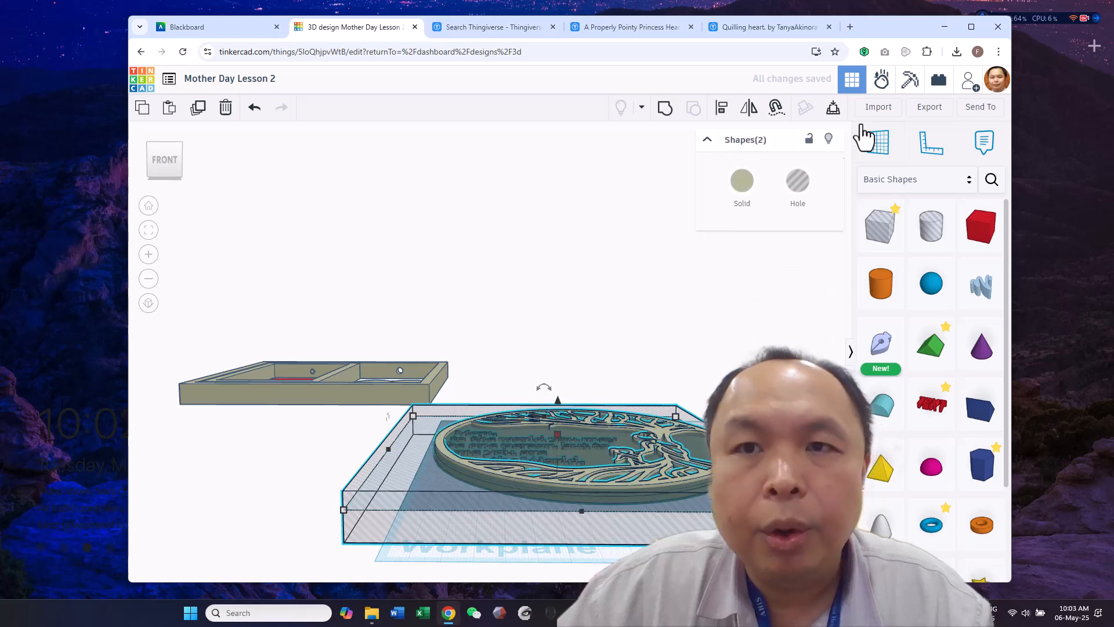
left_click(666, 108)
right_click_drag(667, 363, 635, 358)
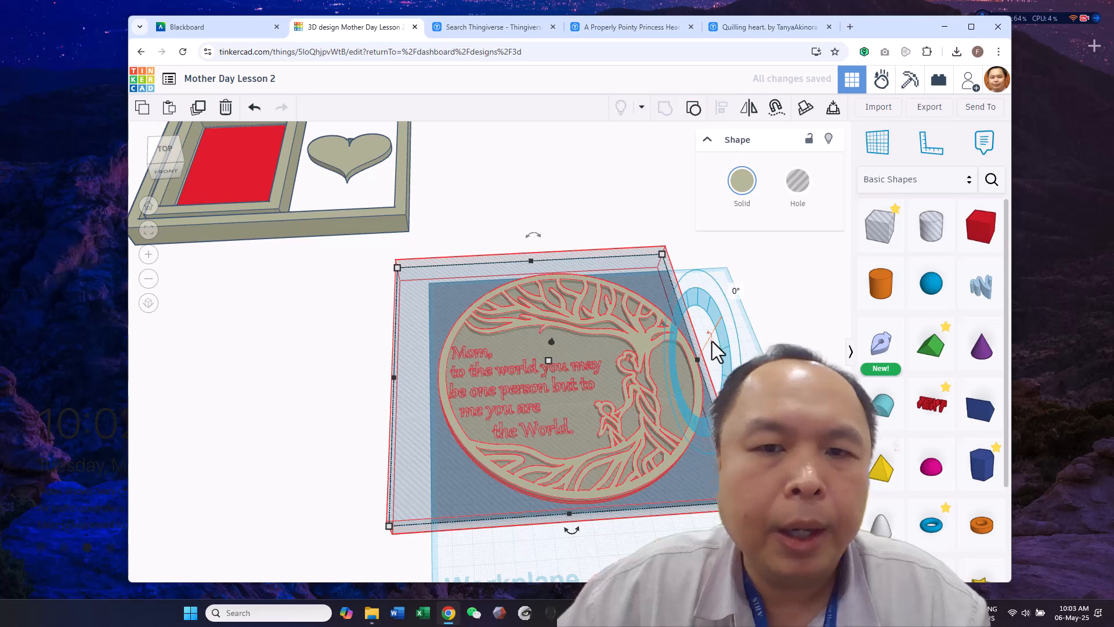
right_click_drag(717, 482, 688, 426)
left_click_drag(657, 455, 656, 394)
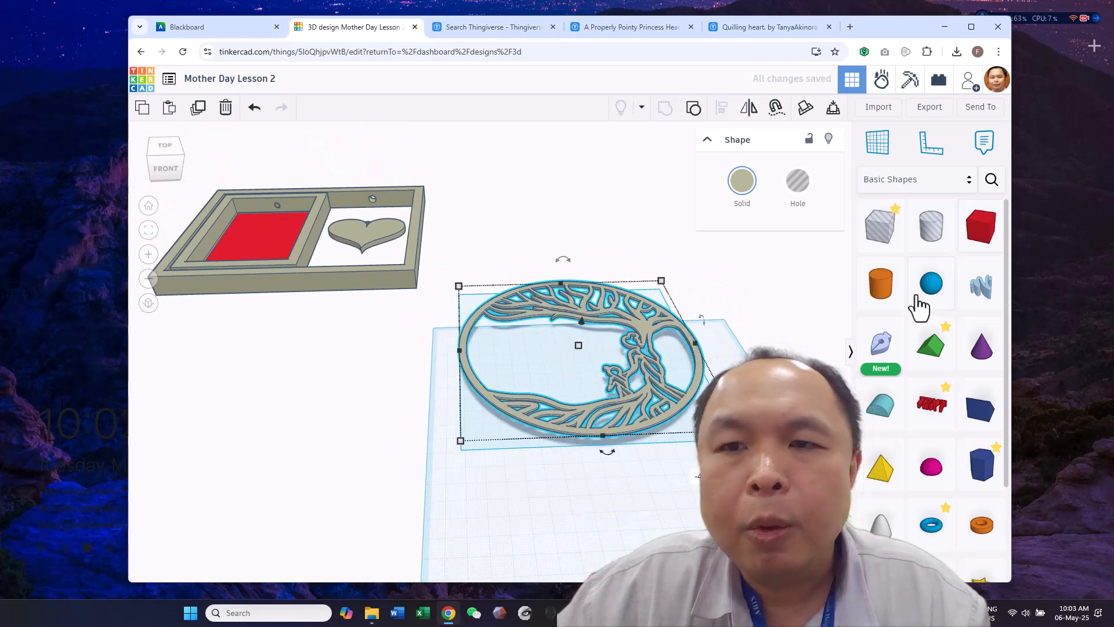
Place a solid cylinder 3 mm high inside the tree ring and set it to 128 sides
left_click(572, 385)
left_click_drag(888, 289, 494, 345)
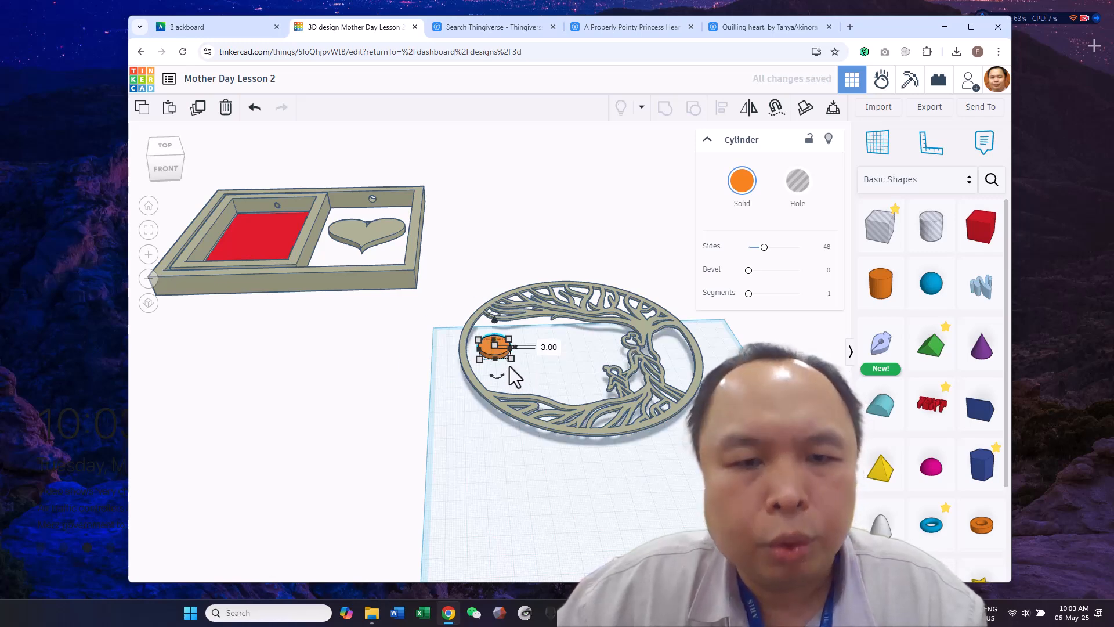
left_click_drag(765, 250, 838, 251)
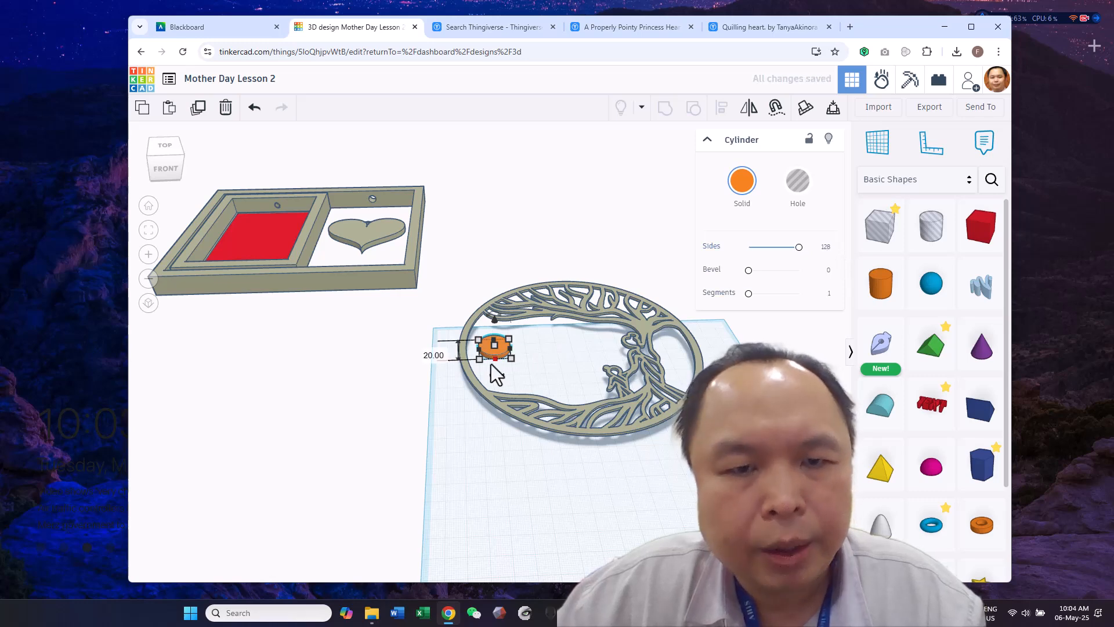
Check the tree ring's dimensions and set the cylinder's length to 148.52 mm to match
left_click(623, 433)
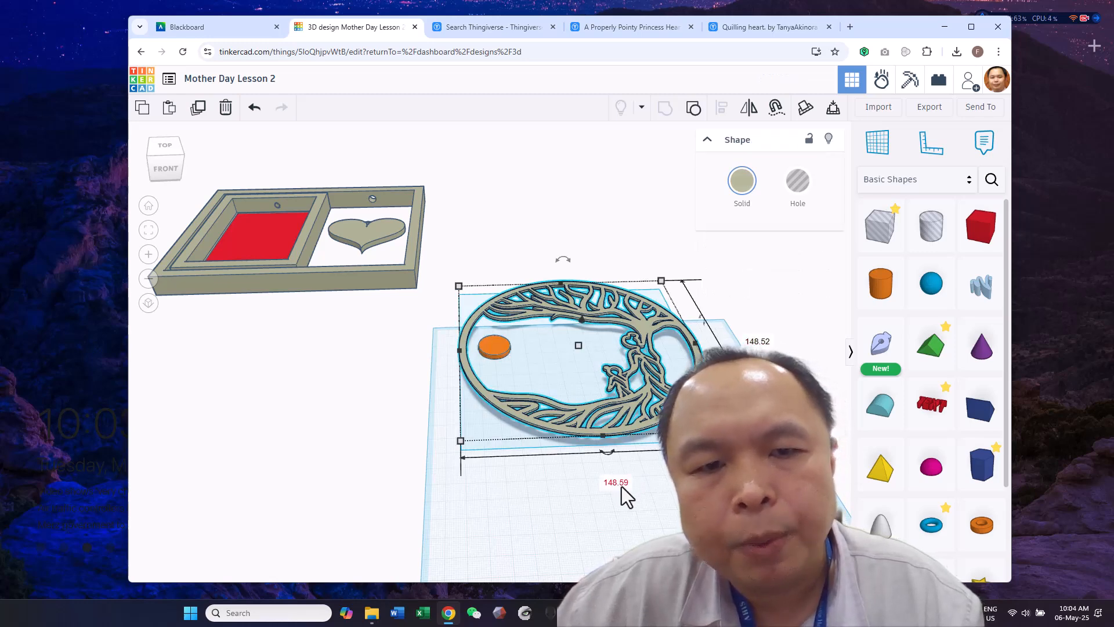
left_click(535, 525)
left_click(495, 349)
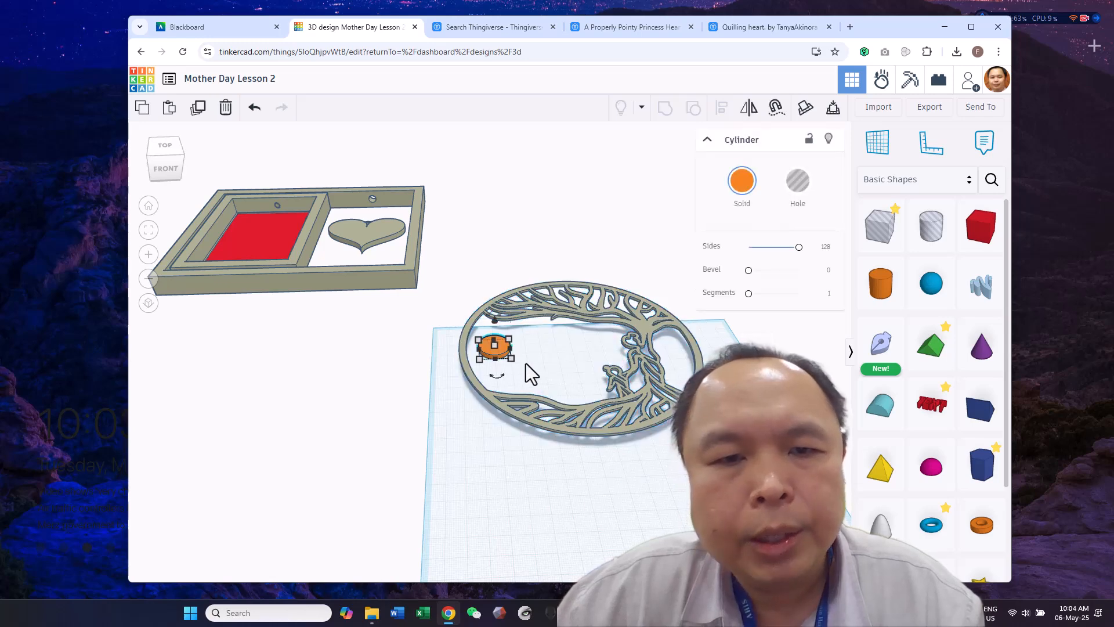
left_click(565, 347)
type("148")
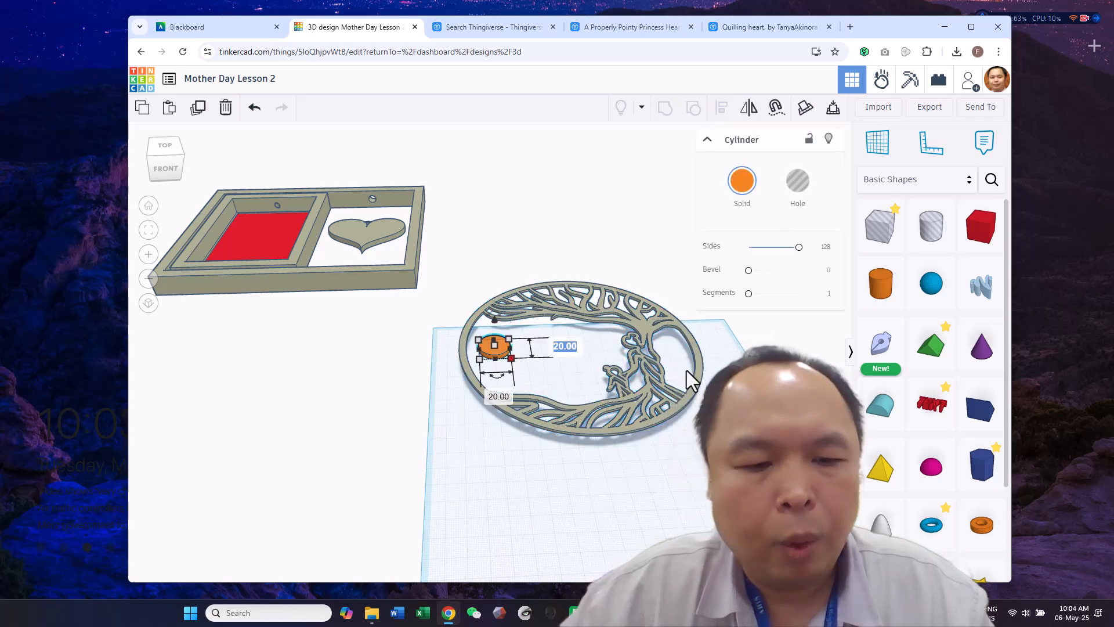
type(".52")
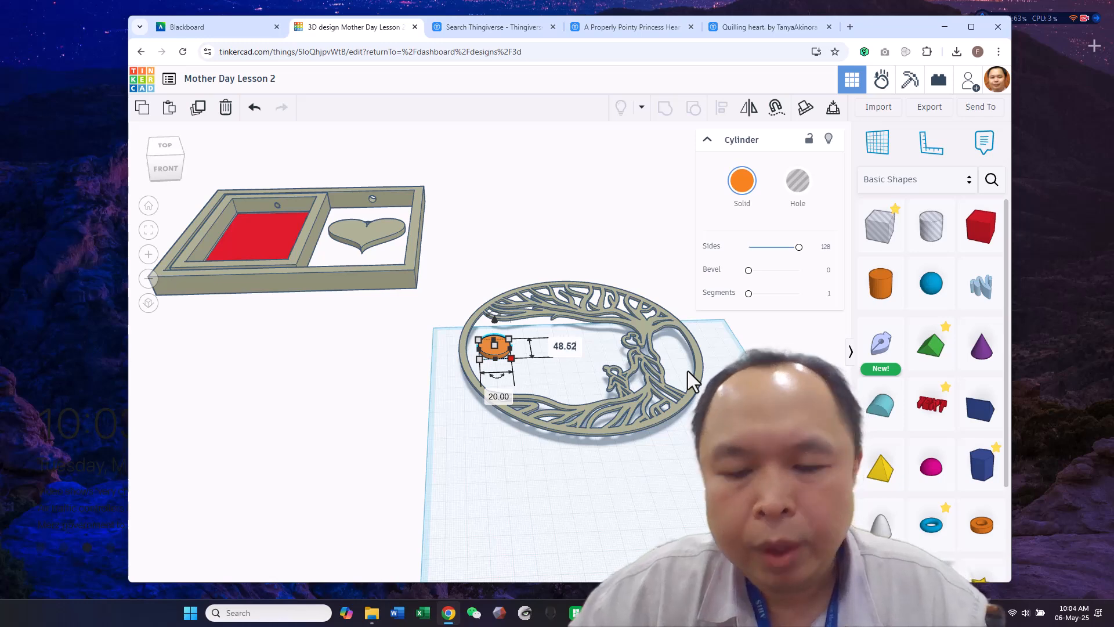
key("Return")
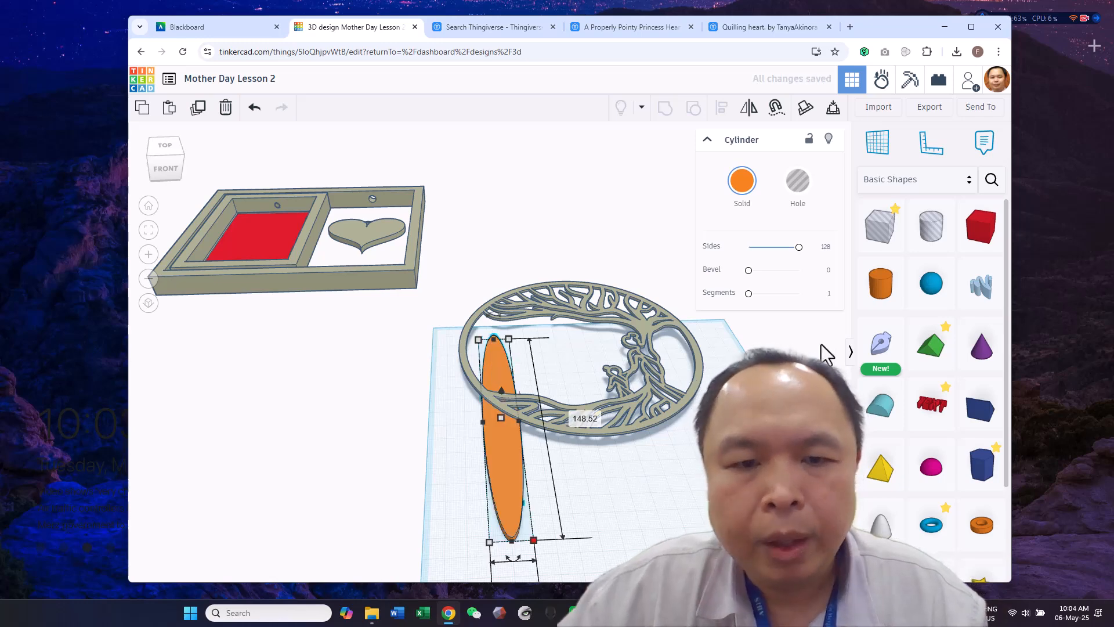
Try to set the cylinder's width to 148.59 mm
scroll(588, 522, "down", 2)
scroll(574, 551, "down", 2)
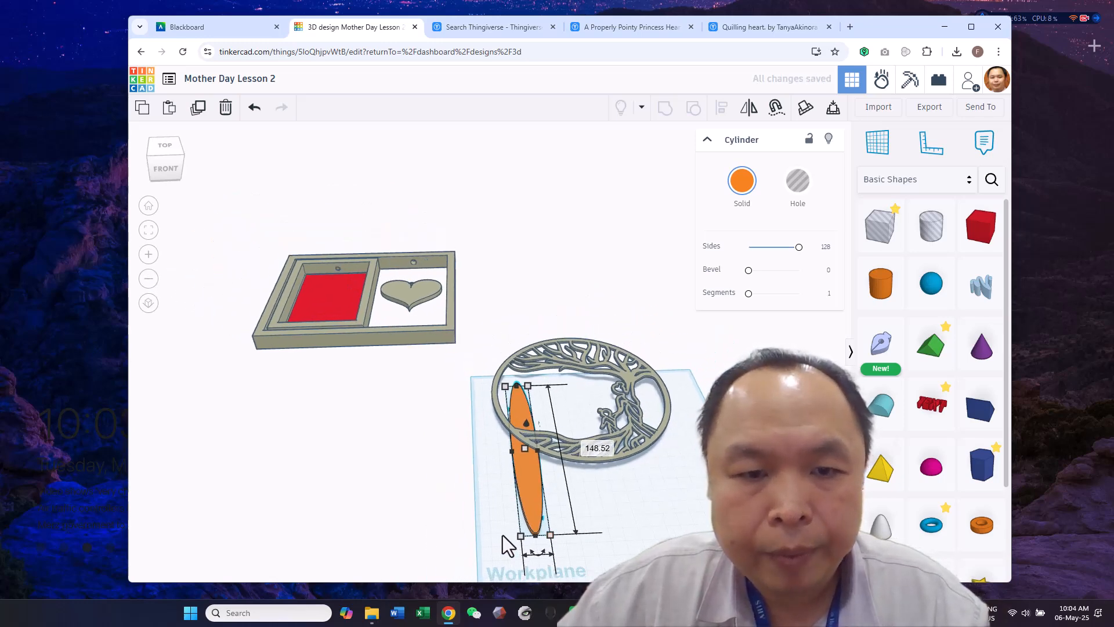
left_click(520, 535)
scroll(663, 511, "down", 3)
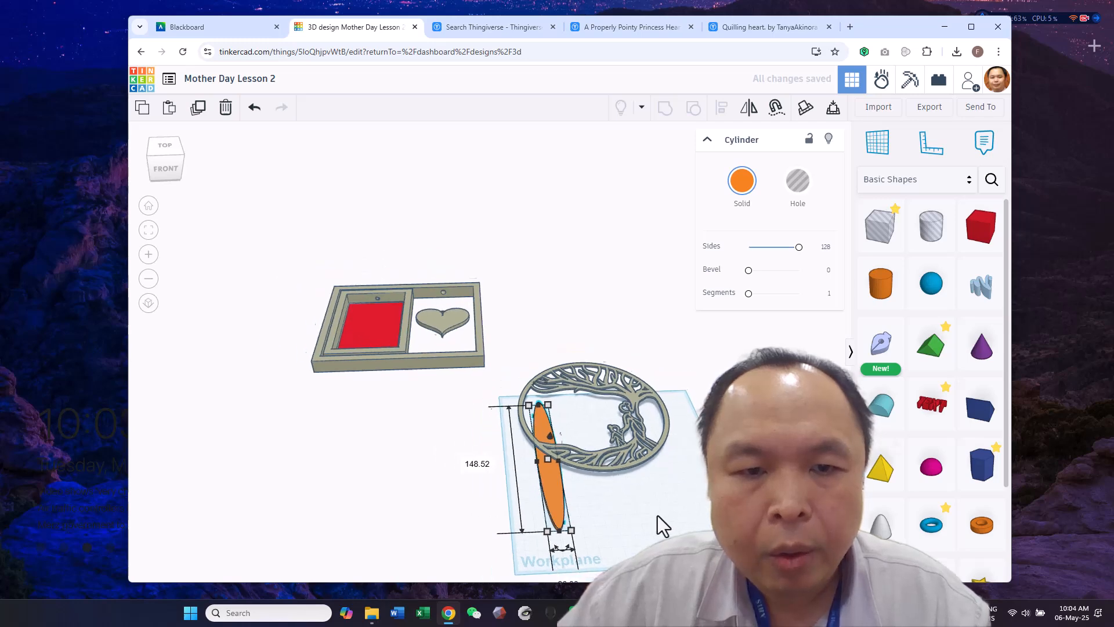
left_click_drag(561, 546, 581, 507)
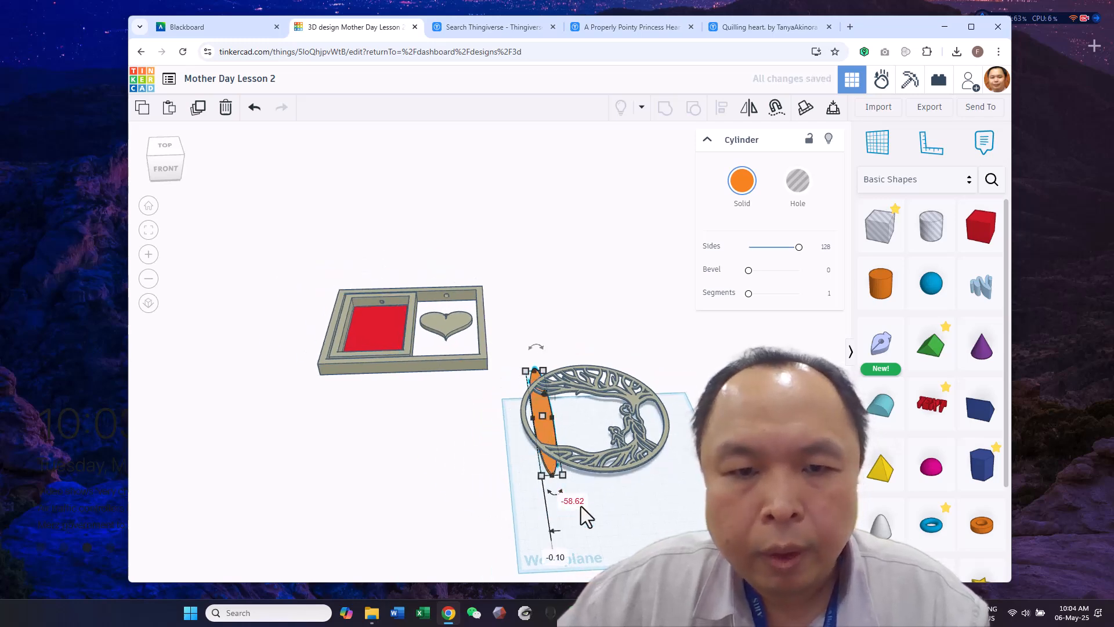
type("148.59")
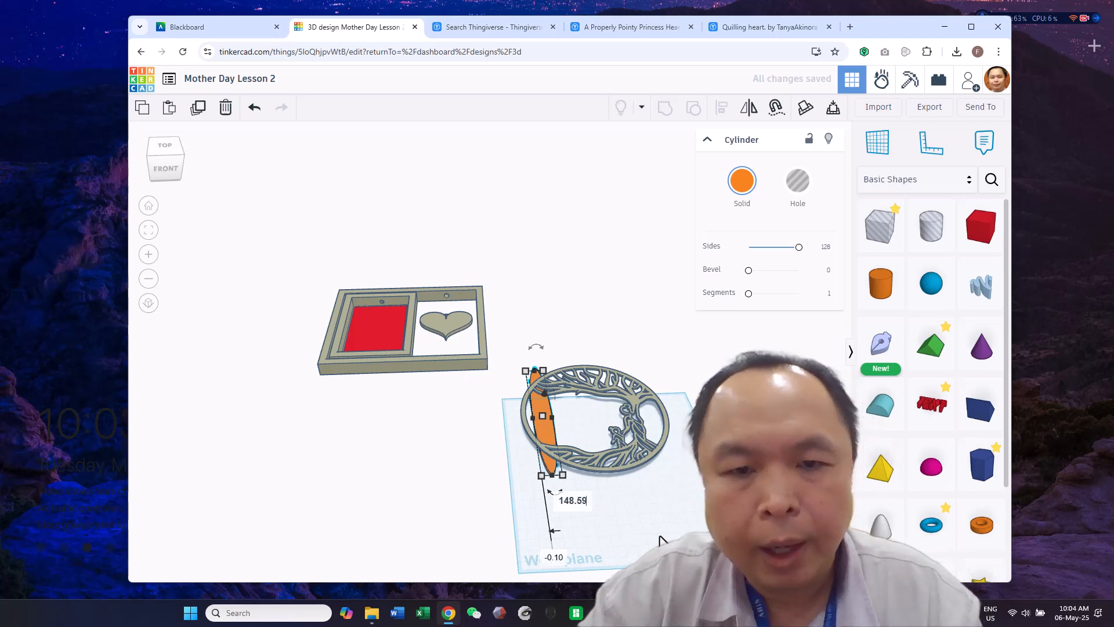
key("Return")
Set the cylinder's width to 148.59 mm and move the resulting disc under the tree ring
left_click_drag(567, 537, 484, 403)
right_click_drag(549, 500, 539, 459)
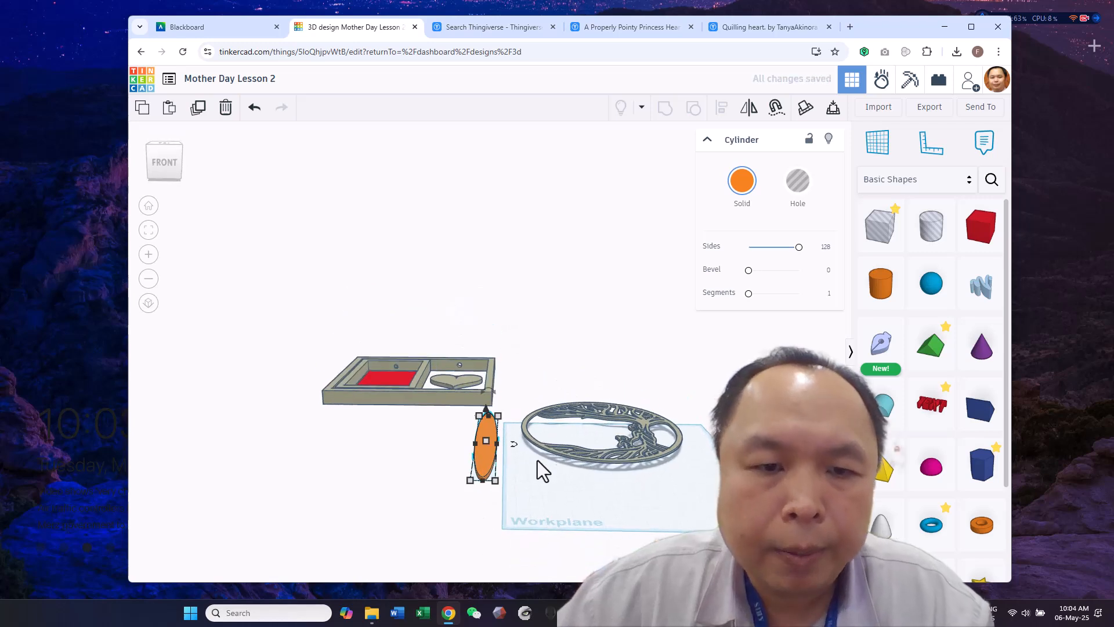
left_click(485, 510)
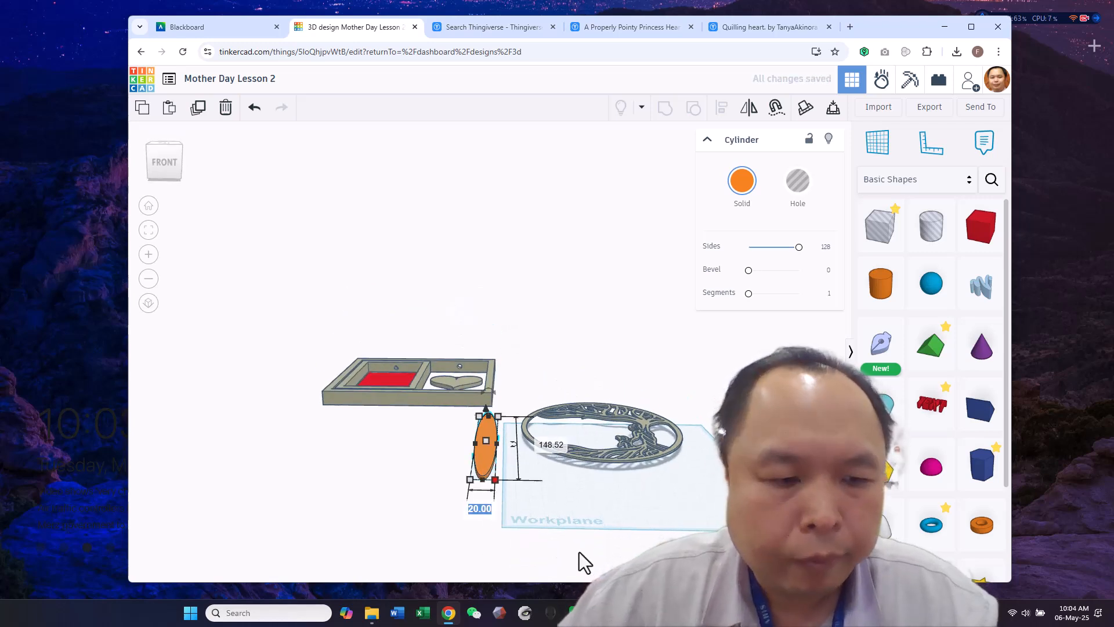
type("148.")
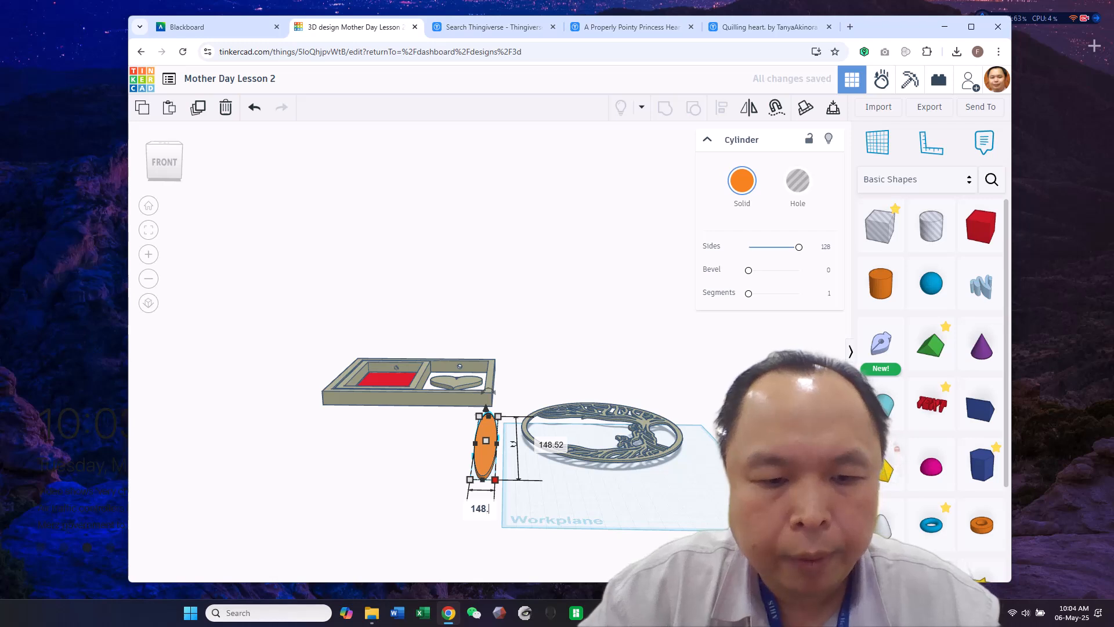
key("Return")
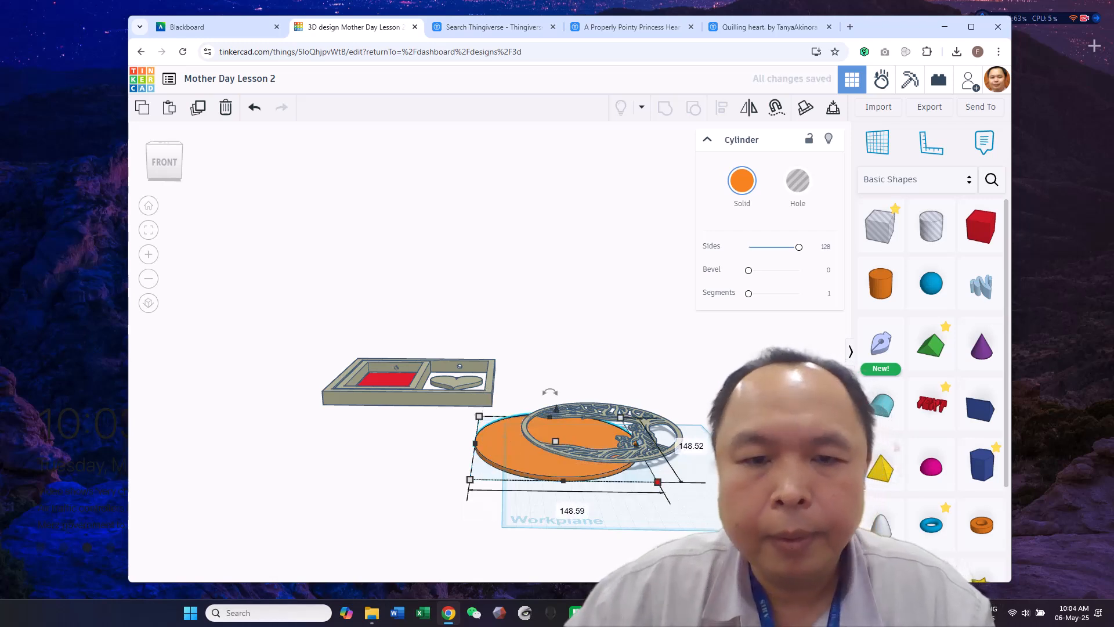
right_click_drag(710, 510, 679, 563)
left_click_drag(508, 474, 547, 465)
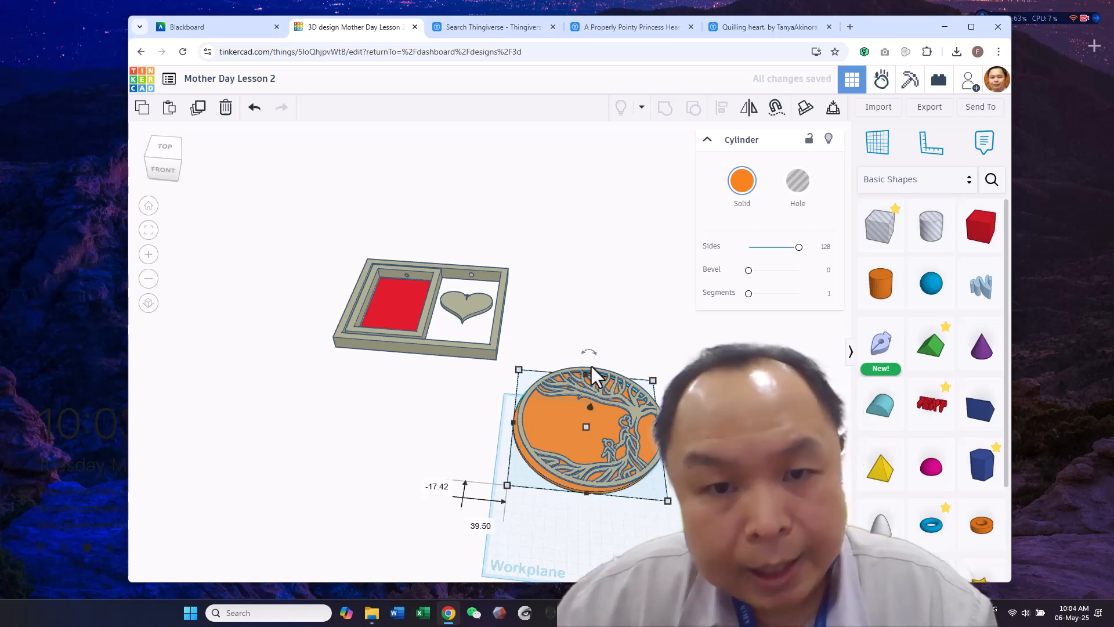
Select the tree ring together with the orange disc and align them on their centres in both horizontal directions
left_click(582, 402, "shift")
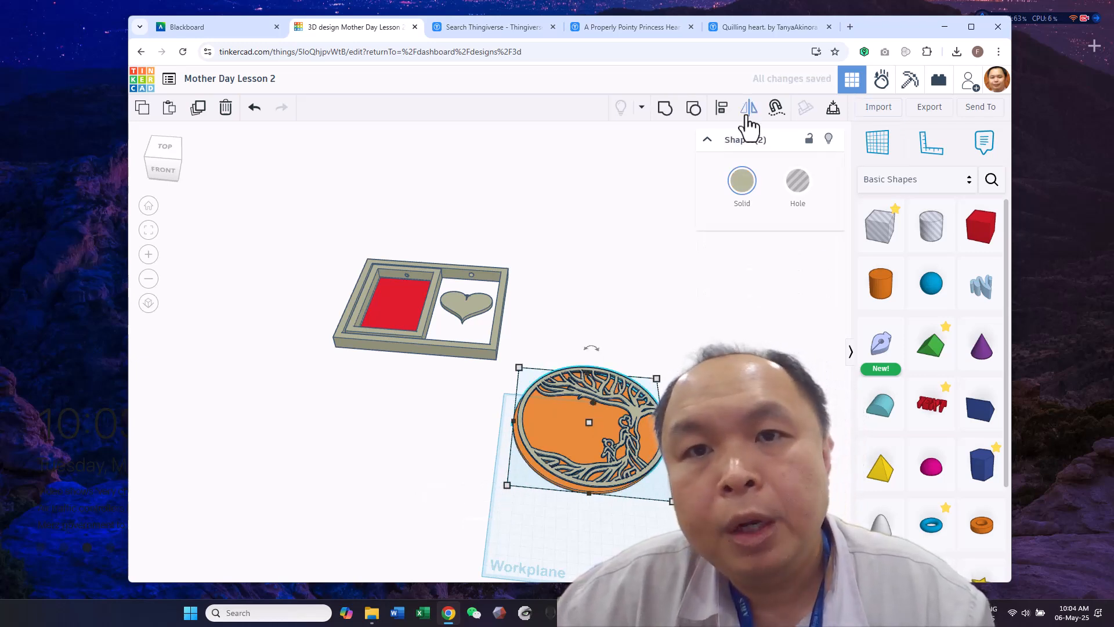
left_click(723, 110)
left_click(590, 509)
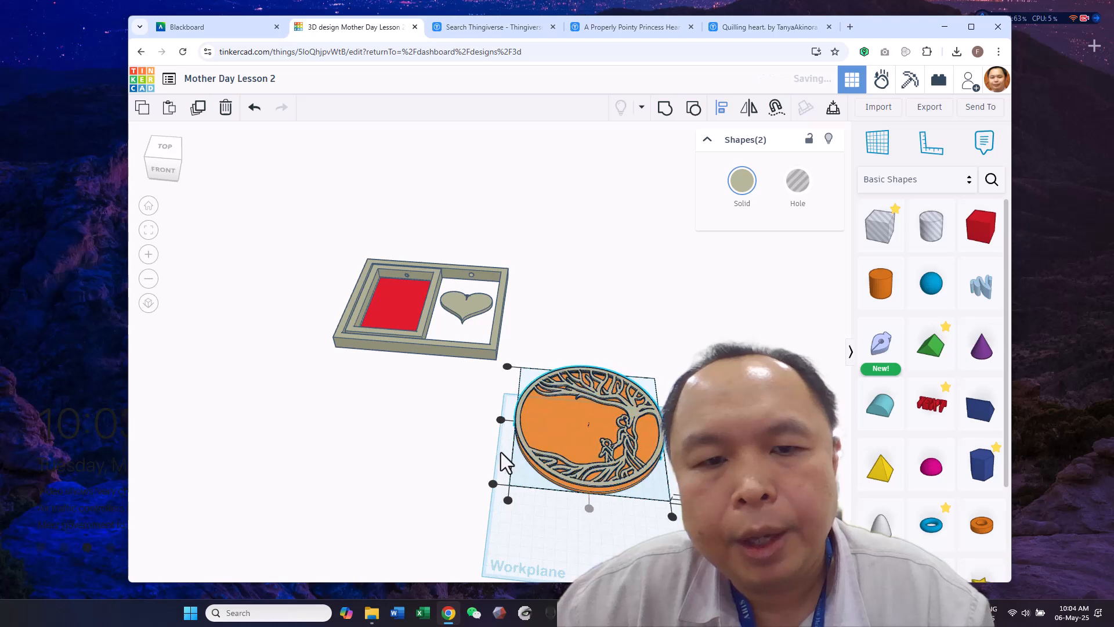
left_click(499, 416)
right_click_drag(543, 374, 554, 342)
left_click_drag(555, 340, 677, 545)
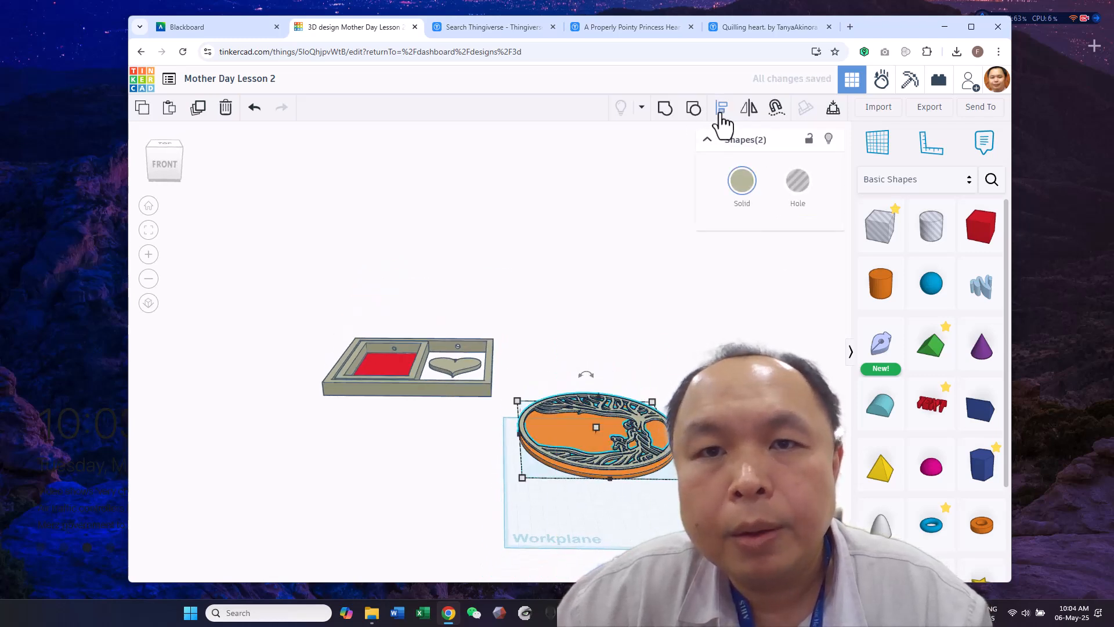
left_click(506, 435)
Lower the tree relief into the orange disc until its underside sits 1.90 mm above the workplane
right_click_drag(794, 326, 728, 347)
scroll(772, 395, "up", 2)
left_click(740, 397)
left_click(618, 334)
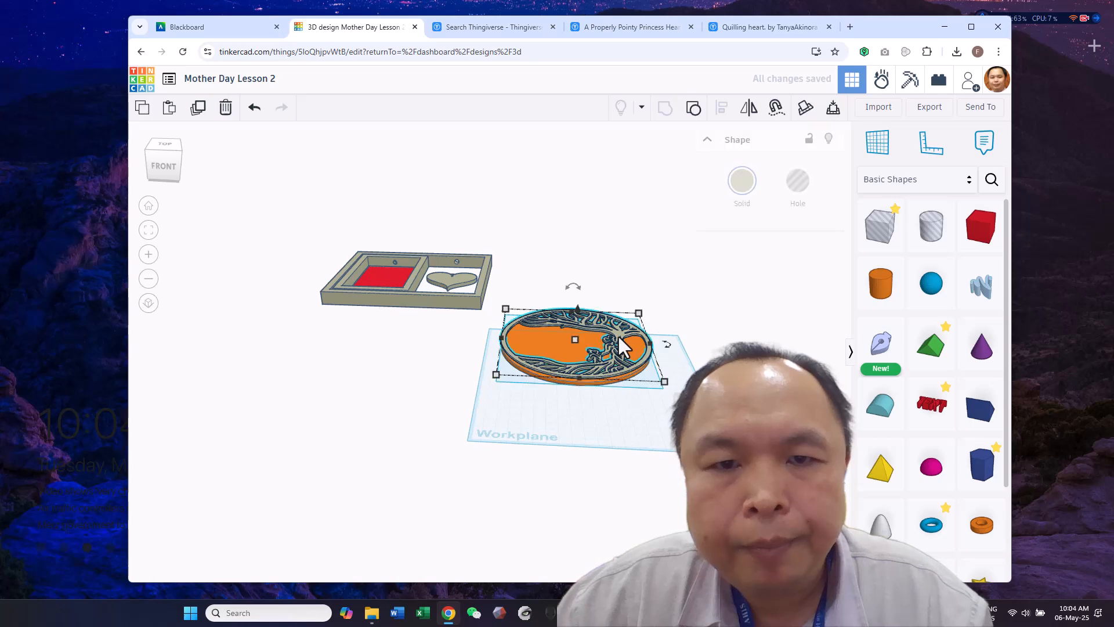
scroll(623, 409, "up", 3)
scroll(603, 455, "up", 4)
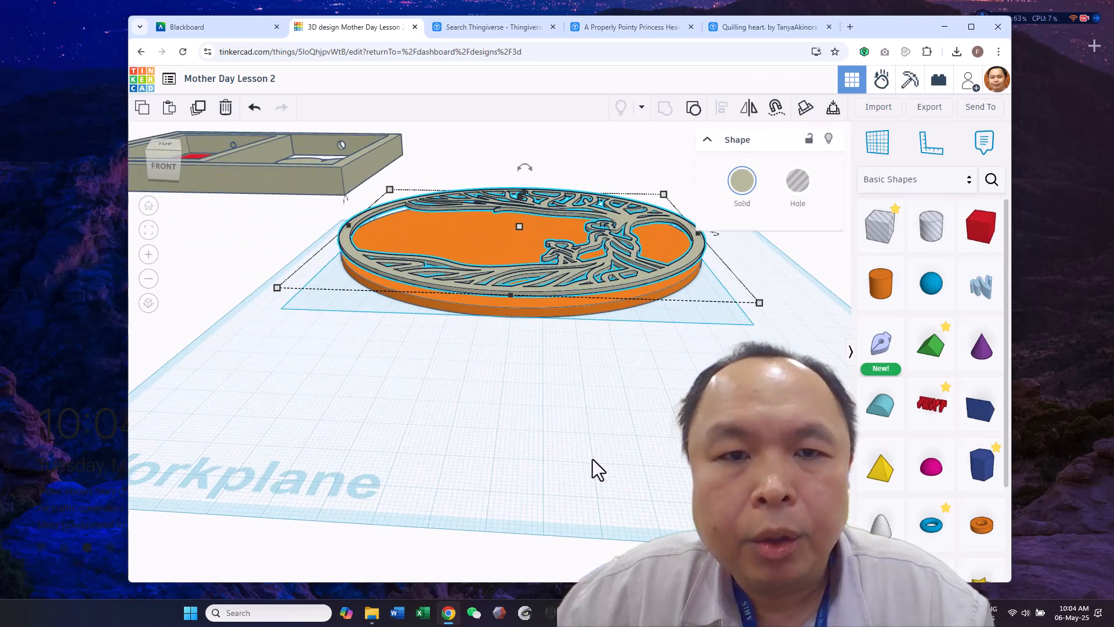
right_click_drag(579, 357, 572, 281)
mouse_move(503, 238)
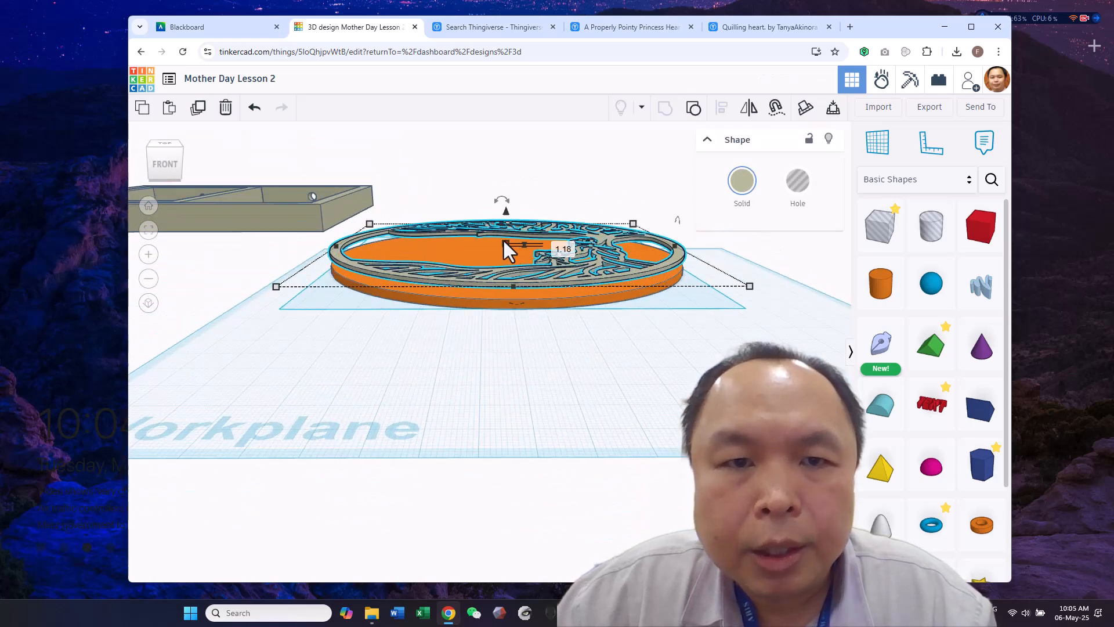
left_click_drag(504, 230, 503, 220)
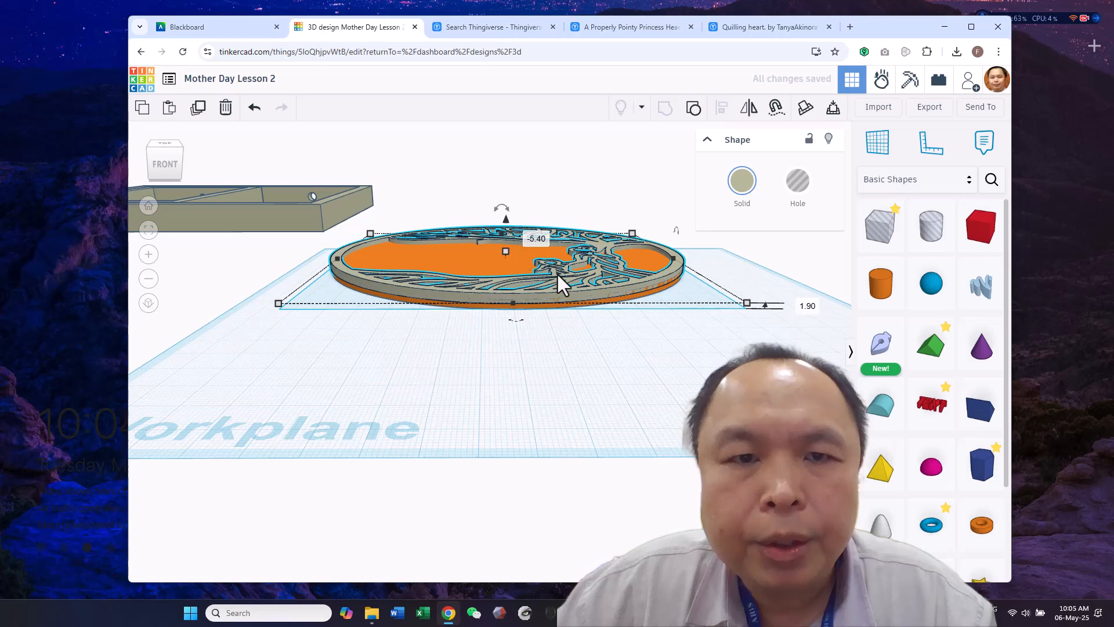
Group the tree relief and the orange disc into one plaque
right_click_drag(574, 298, 666, 302)
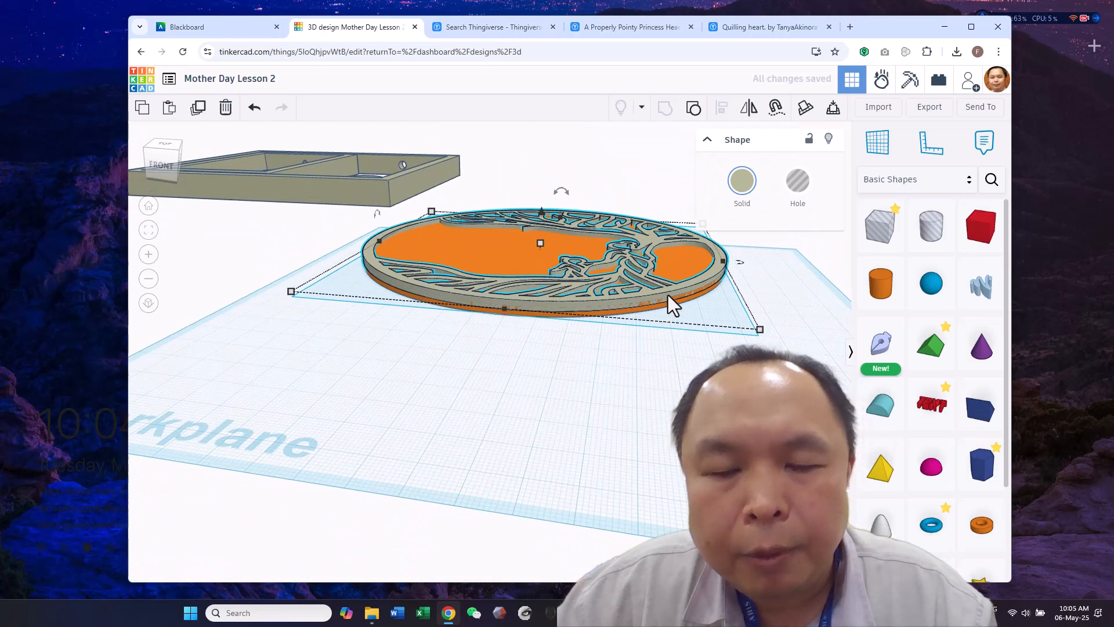
right_click_drag(597, 448, 732, 344)
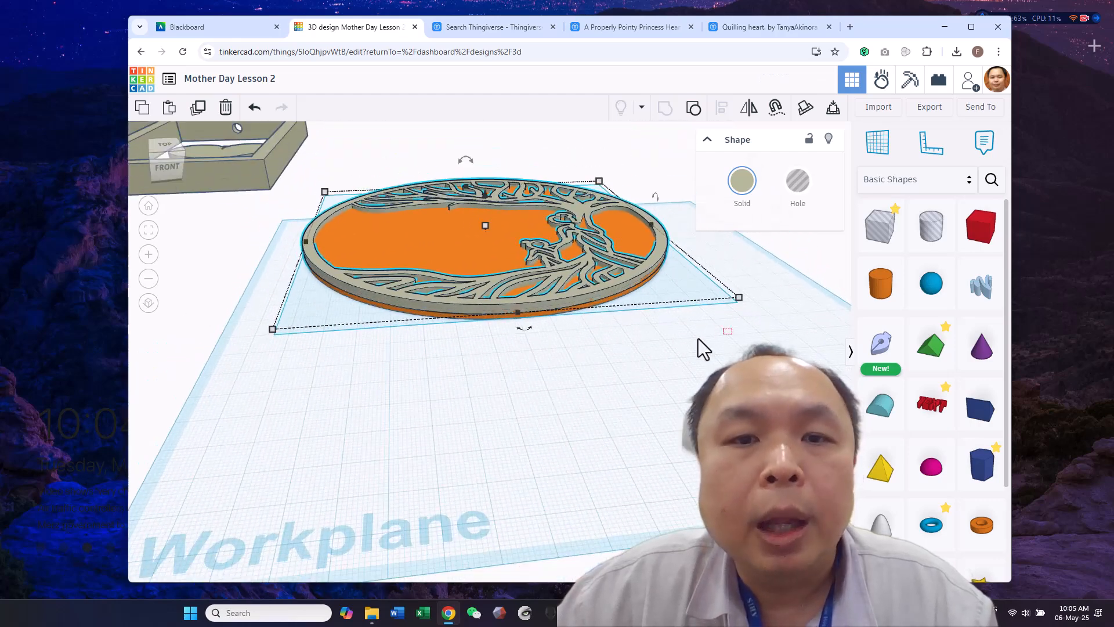
left_click(616, 300, "shift")
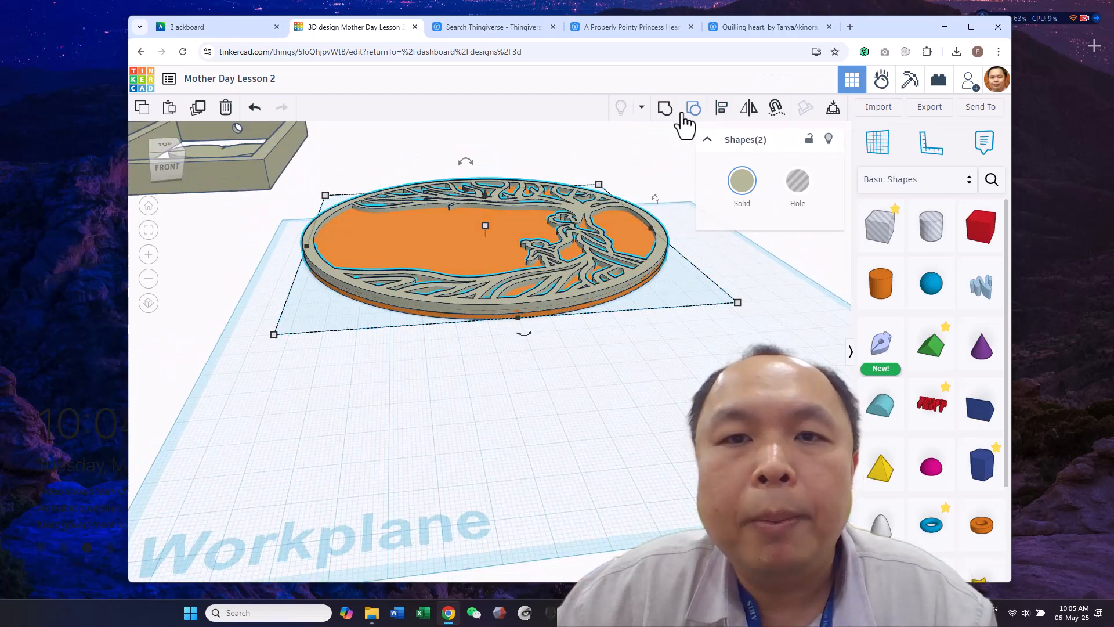
left_click(665, 109)
scroll(716, 330, "up", 3)
scroll(718, 321, "down", 3)
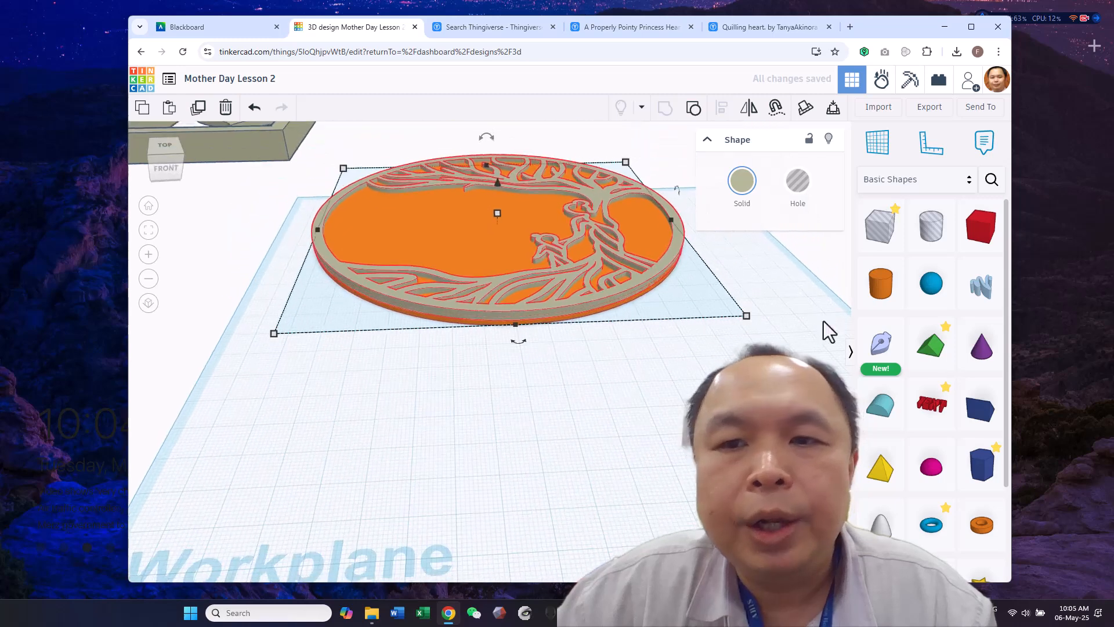
Place a Text shape on the plaque's open area, sink it 2 mm and reduce its height to about 2.9 mm
left_click_drag(935, 410, 446, 213)
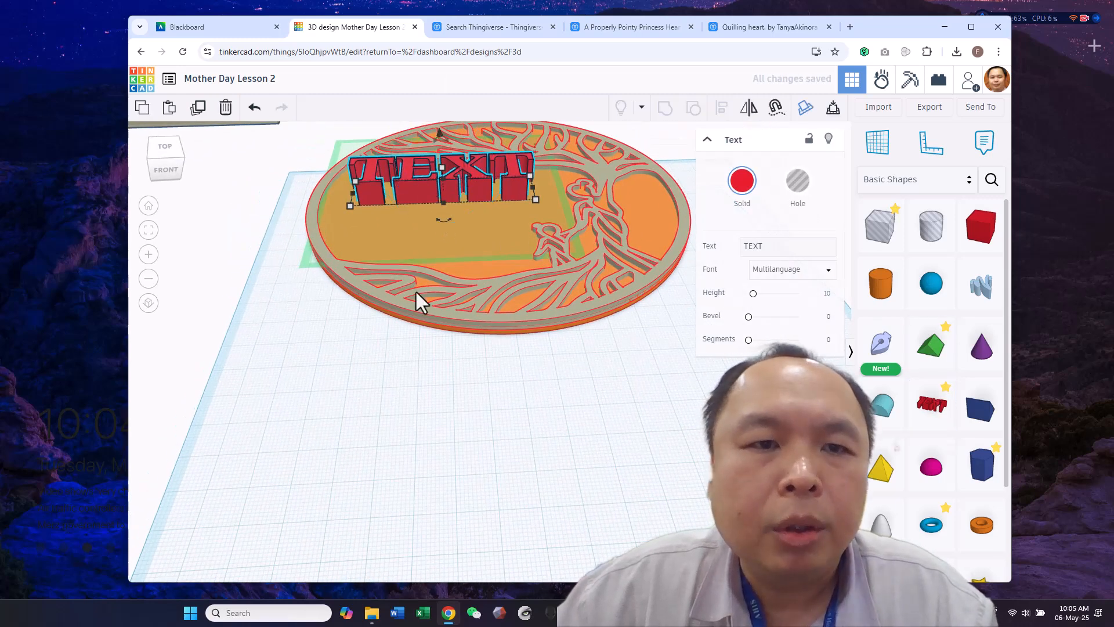
left_click(398, 256)
left_click(383, 455)
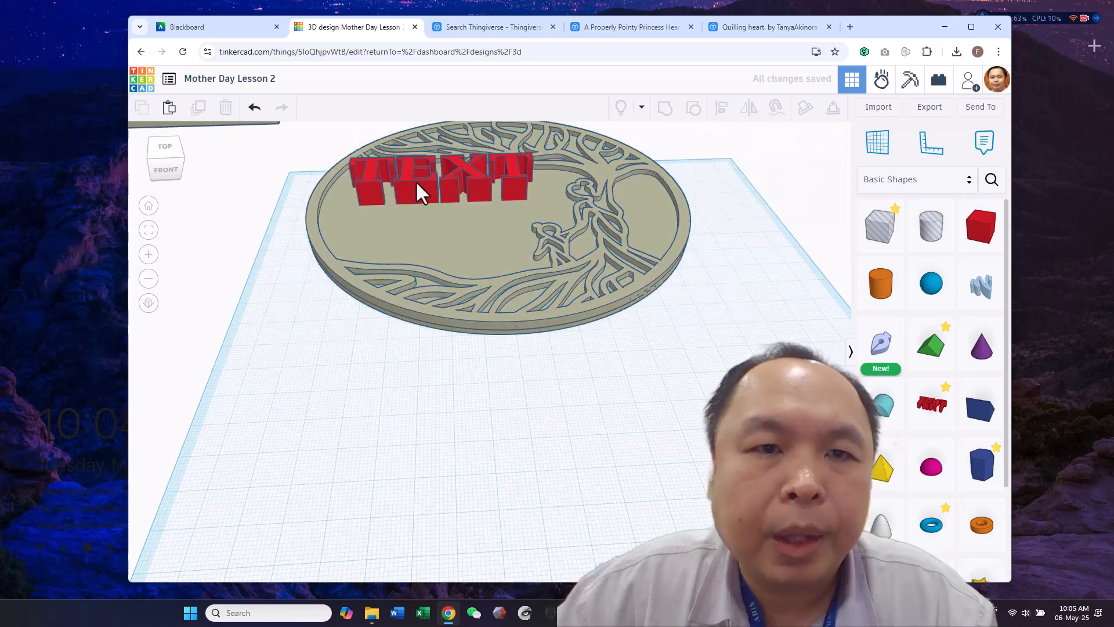
left_click(415, 180)
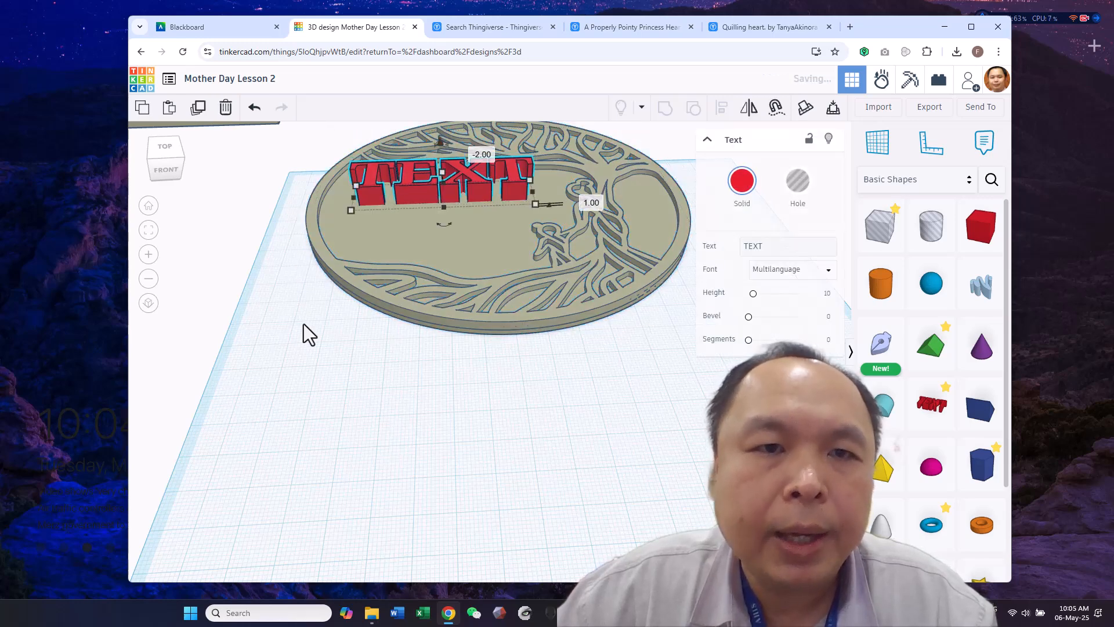
left_click_drag(440, 173, 440, 188)
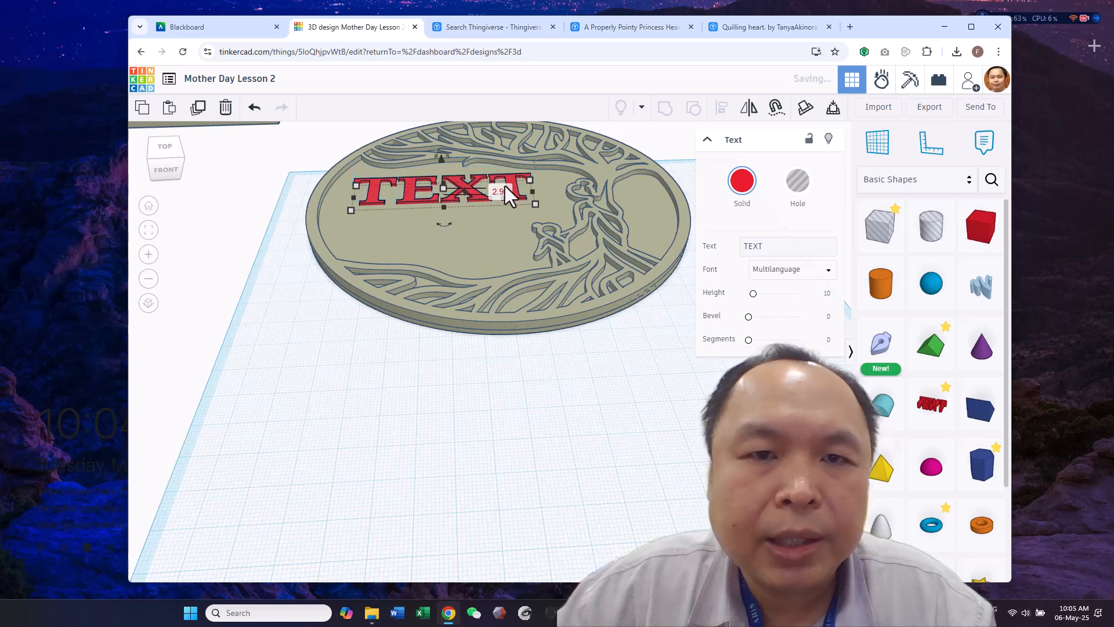
Scale the text on the plaque to 41.91 mm long and 10.26 mm wide
right_click_drag(555, 355, 573, 341)
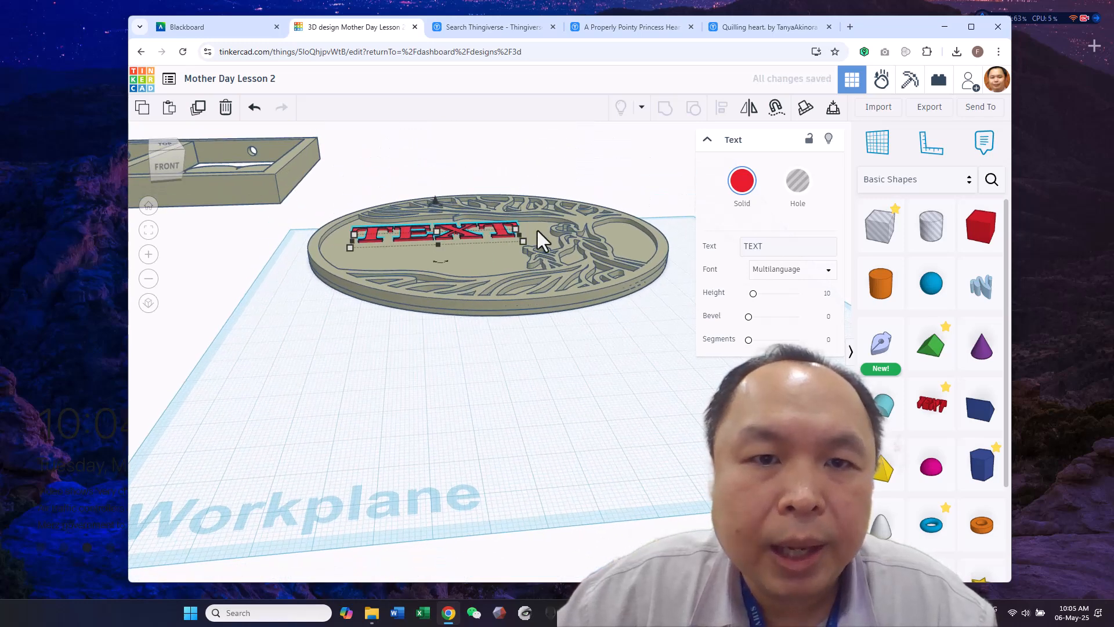
right_click_drag(544, 383, 547, 458)
left_click_drag(527, 158, 432, 152)
scroll(670, 412, "down", 2)
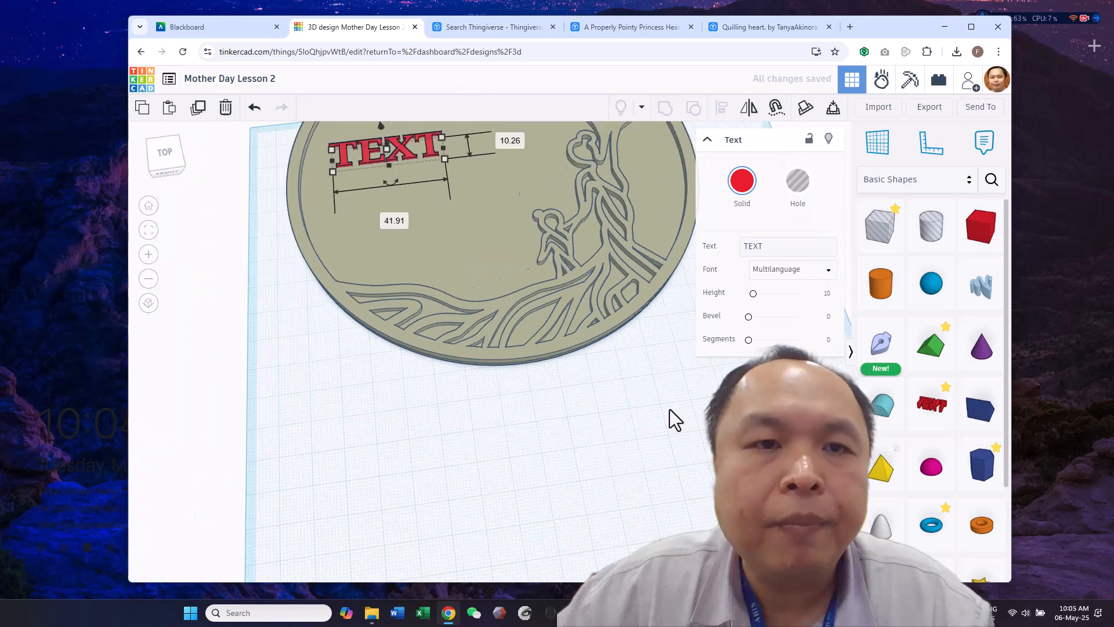
Duplicate the text twice and stack the copies below it as three lines on the plaque
scroll(667, 418, "down", 1)
left_click_drag(464, 211, 515, 273)
key("ctrl+d")
left_click(527, 315)
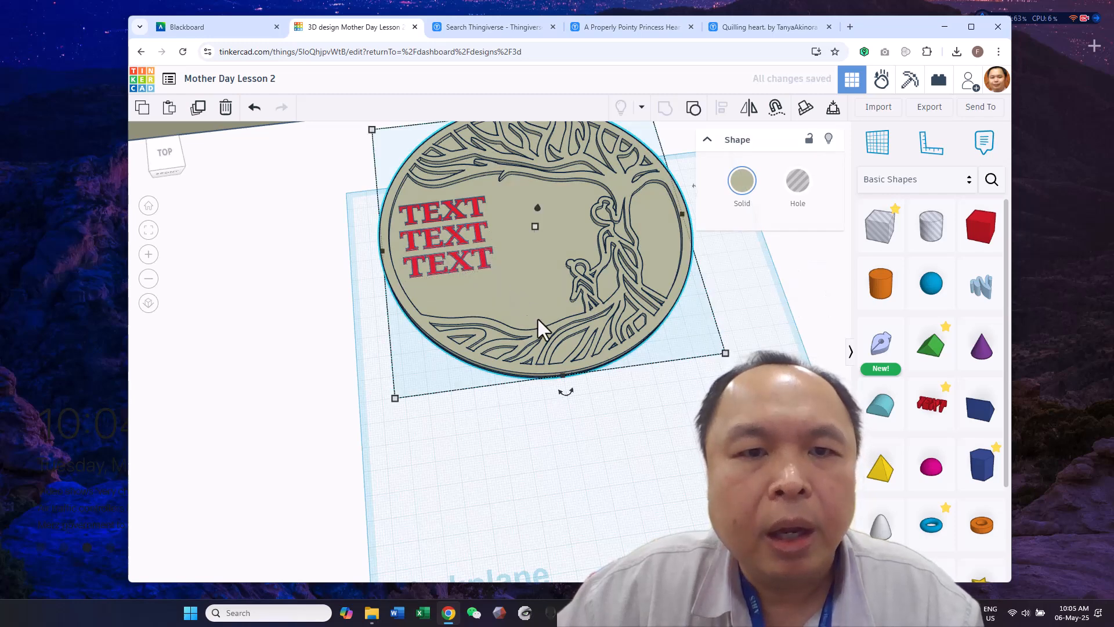
Duplicate the lowest text, move the copy beside the child figure near the roots, and open its wording for editing
left_click(457, 264)
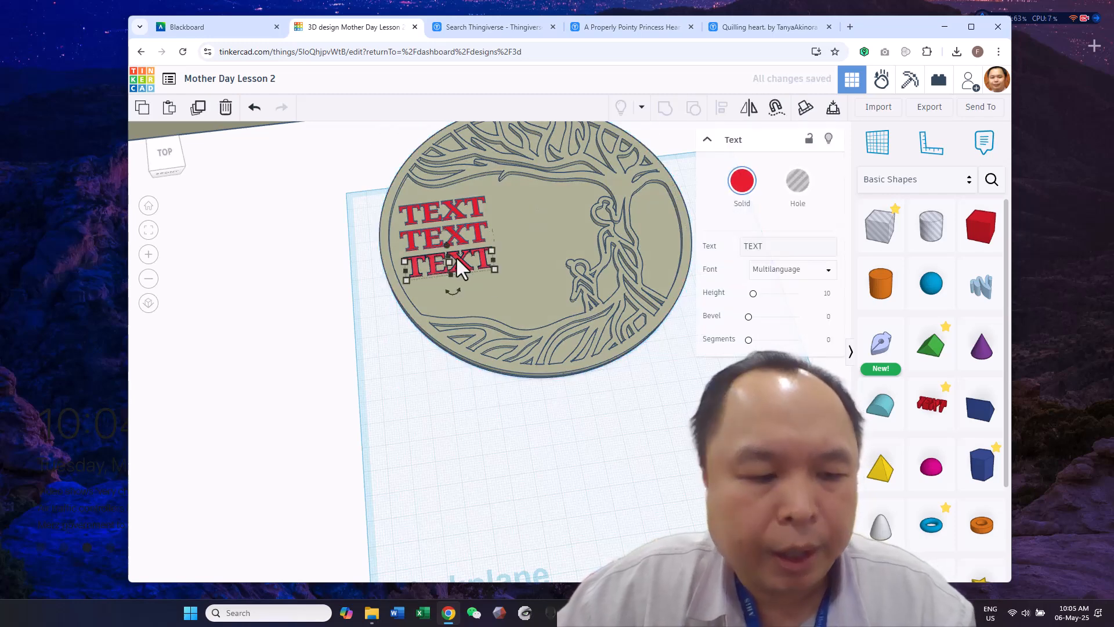
key("ctrl+d")
left_click_drag(463, 266, 539, 307)
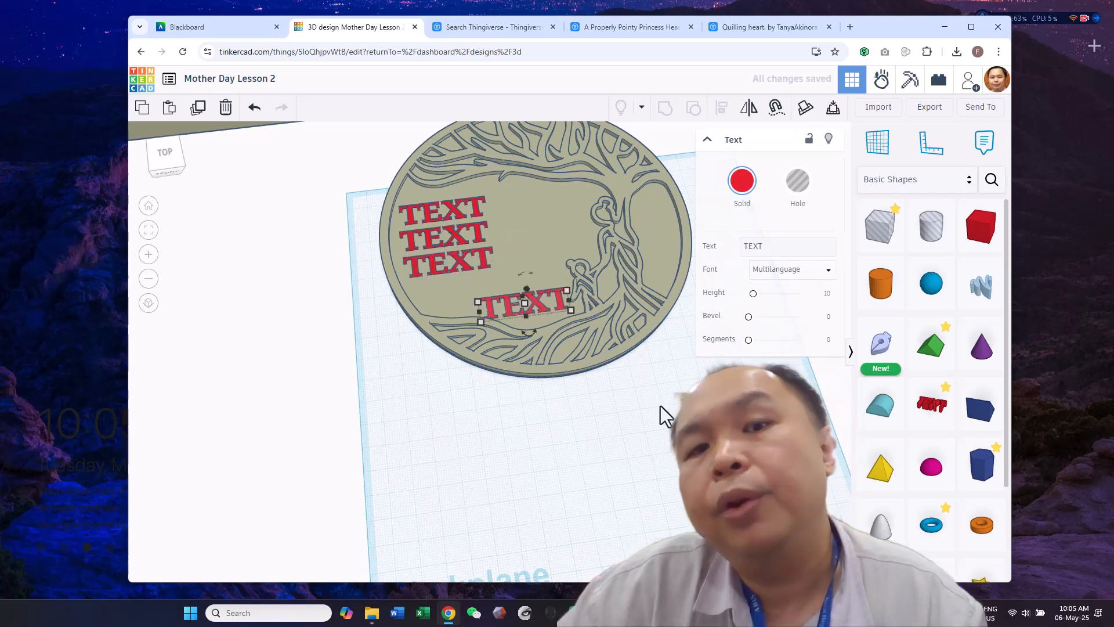
left_click(783, 246)
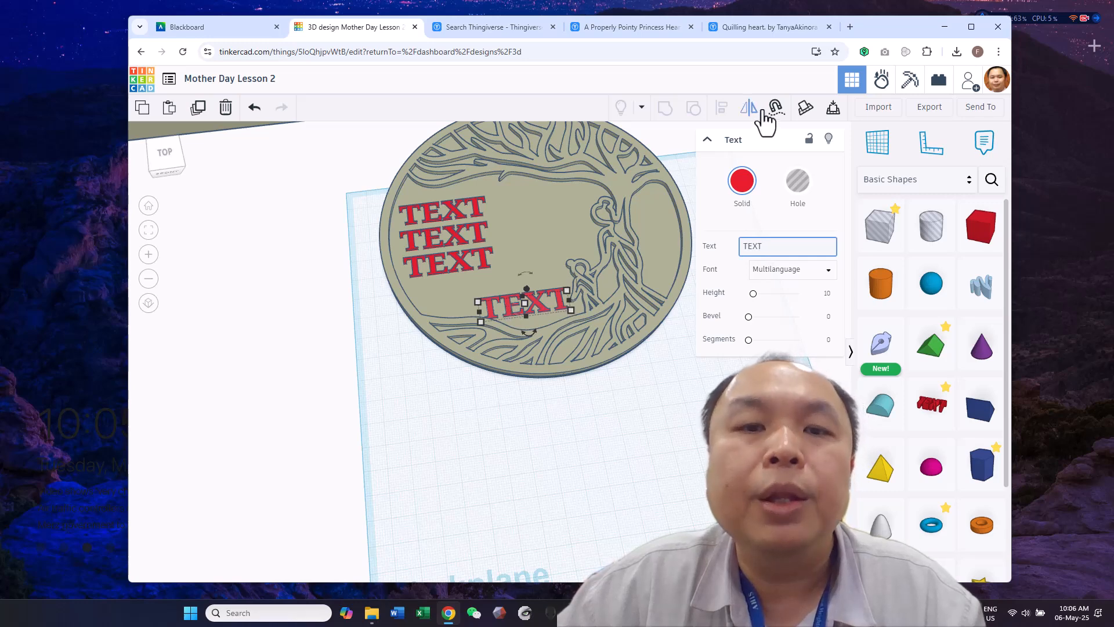
left_click(638, 401)
Select the tree plaque together with its four text lines for export
right_click_drag(639, 401, 649, 367)
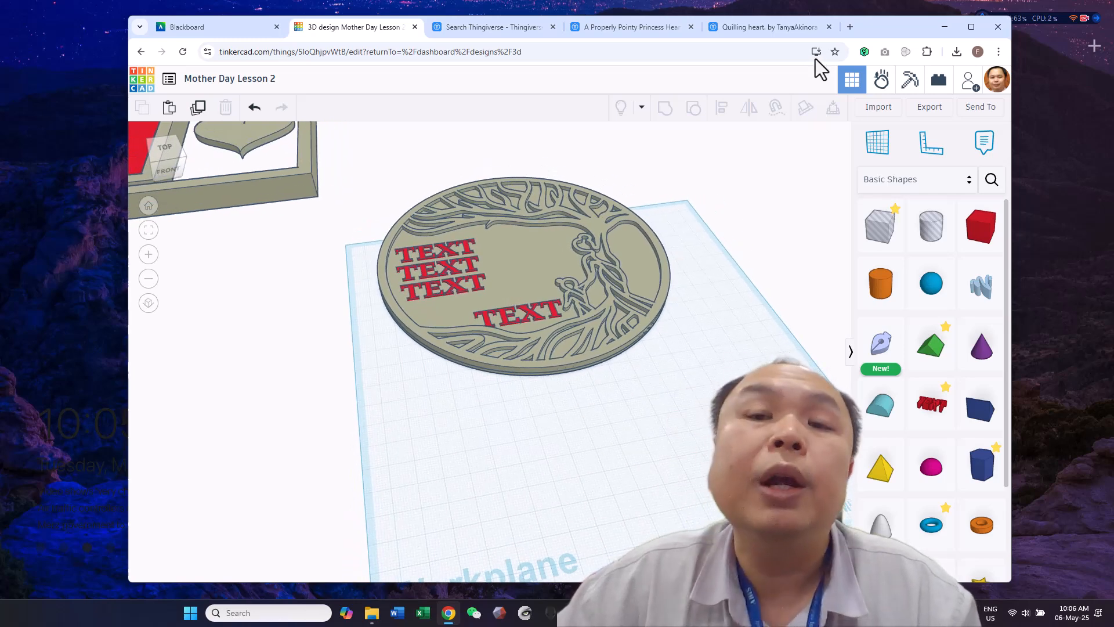
scroll(699, 377, "down", 3)
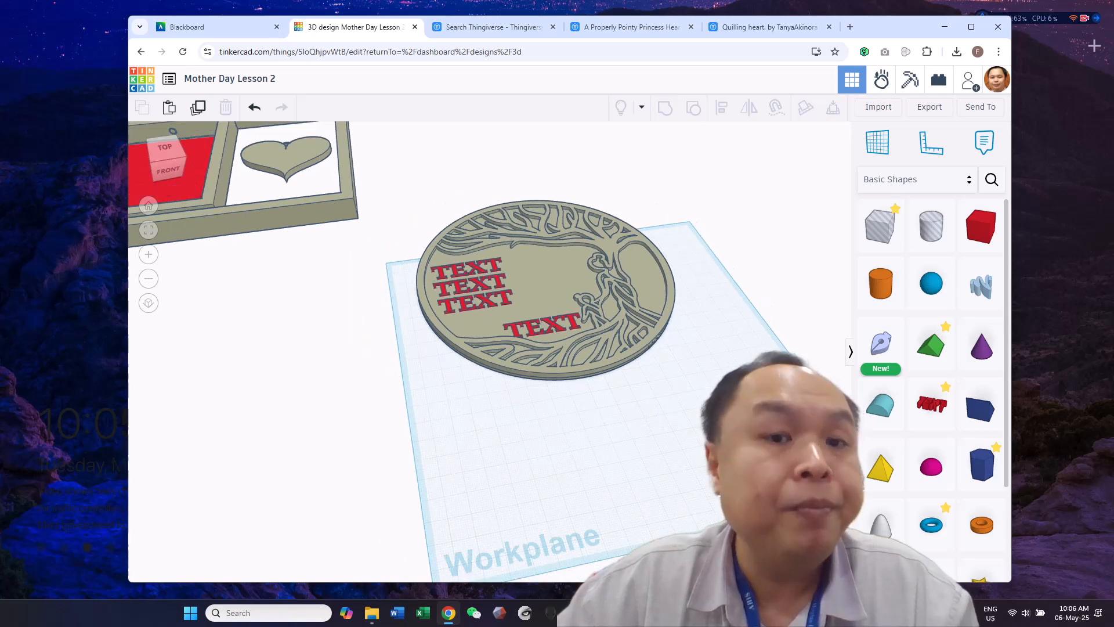
right_click_drag(711, 388, 687, 441)
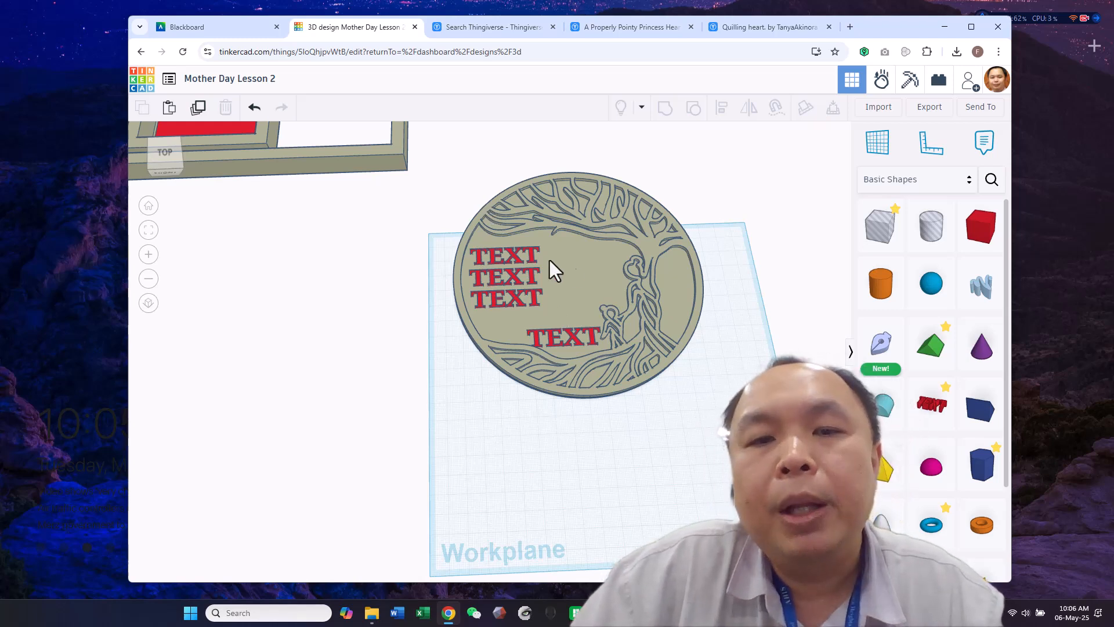
scroll(711, 378, "up", 1)
scroll(712, 378, "down", 2)
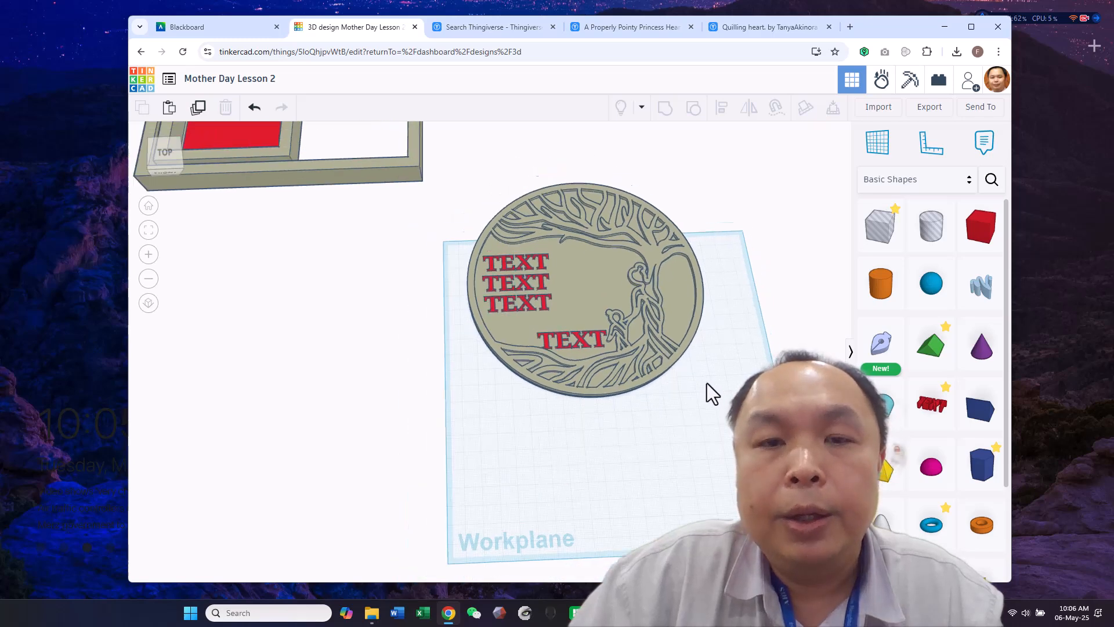
left_click_drag(528, 171, 713, 411)
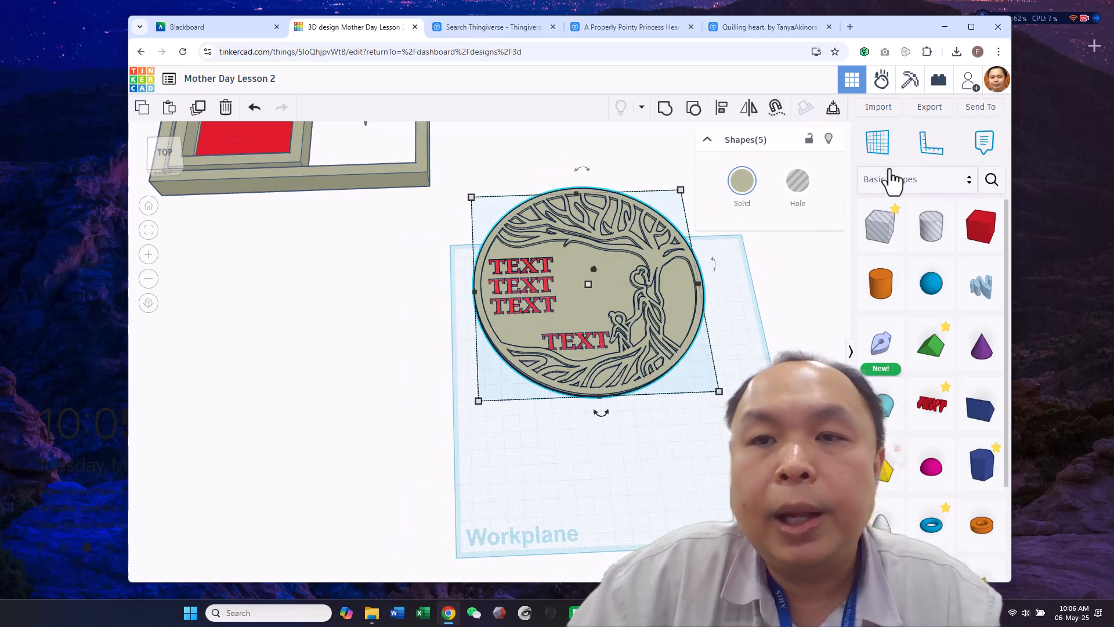
left_click(926, 116)
left_click(757, 344)
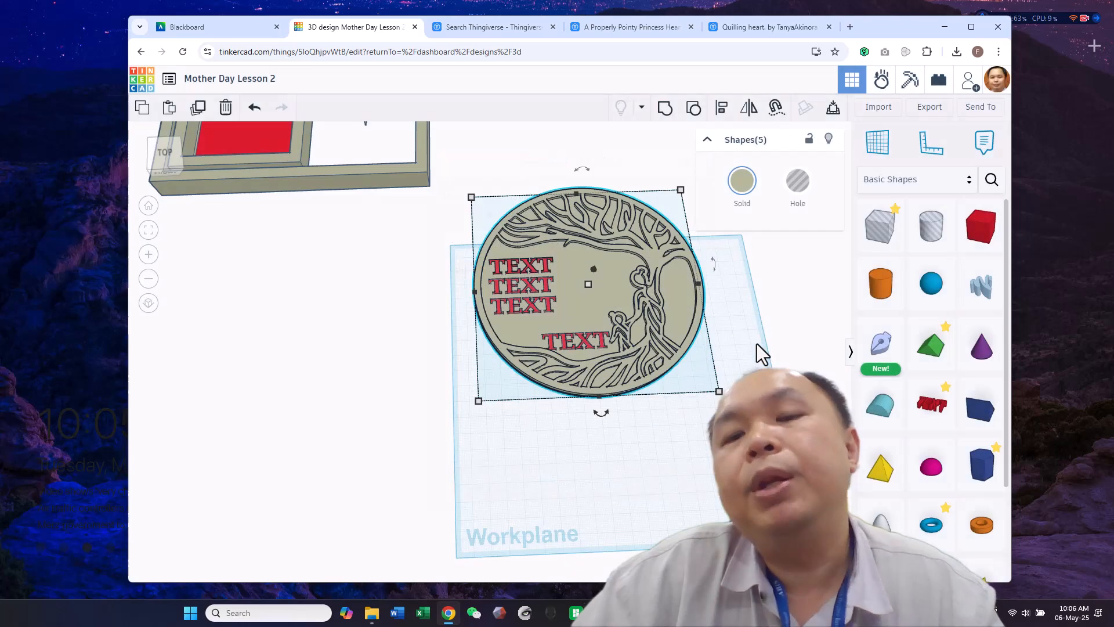